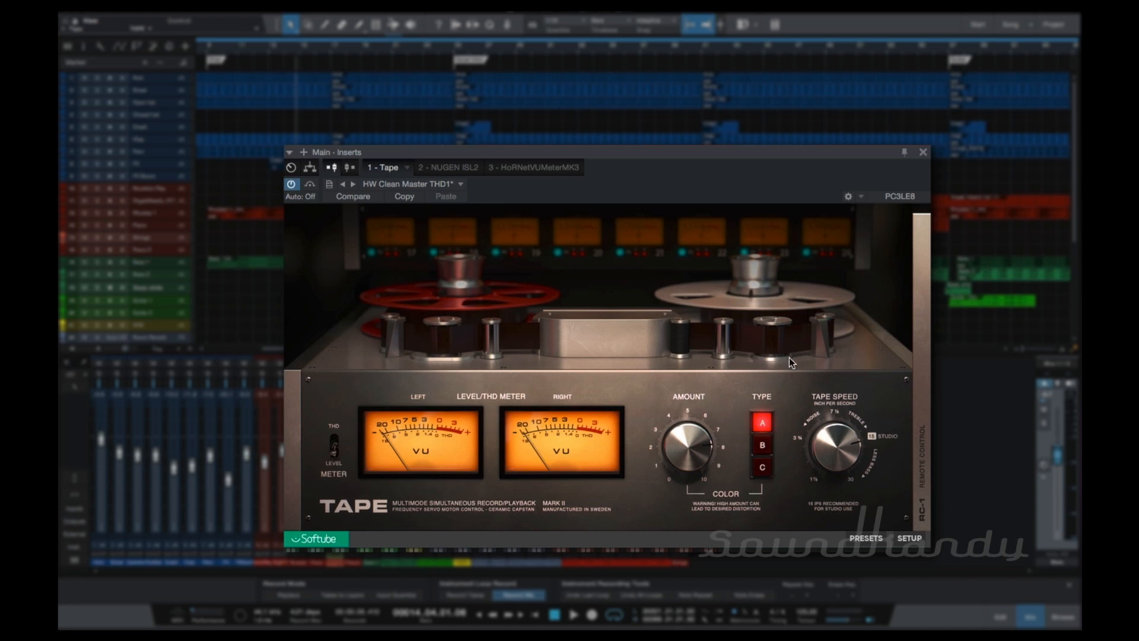
Open the RC-1 remote control of Tape, try out its dry/wet, speed stability and high-frequency trim controls, and close it again.
{"action": "left_click", "coordinate": [919, 408]}
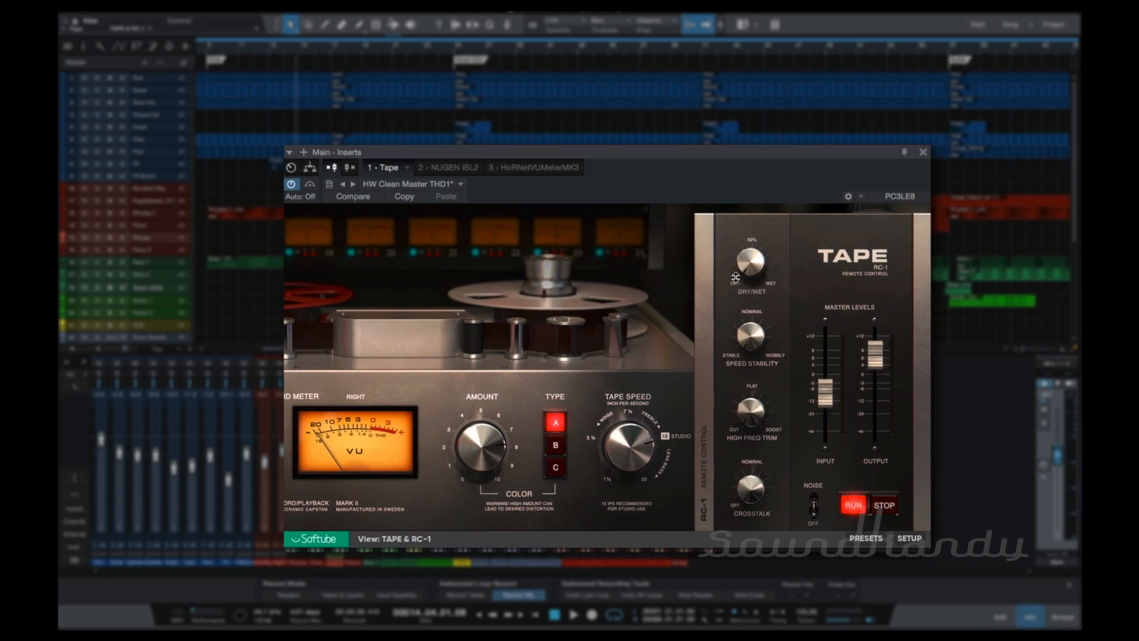
{"action": "mouse_move", "coordinate": [761, 255]}
{"action": "left_mouse_down"}
{"action": "mouse_move", "coordinate": [739, 211]}
{"action": "mouse_move", "coordinate": [748, 237]}
{"action": "mouse_move", "coordinate": [744, 148]}
{"action": "mouse_move", "coordinate": [735, 219]}
{"action": "mouse_move", "coordinate": [745, 259]}
{"action": "left_mouse_up"}
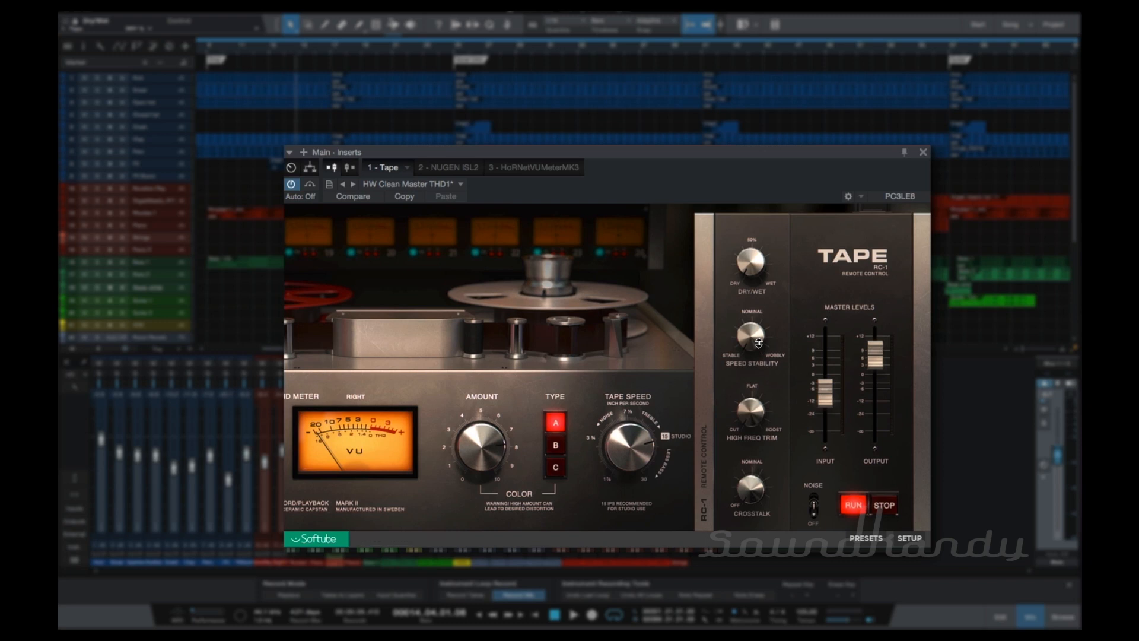
{"action": "left_click_drag", "start_coordinate": [755, 342], "coordinate": [751, 333]}
{"action": "mouse_move", "coordinate": [745, 499]}
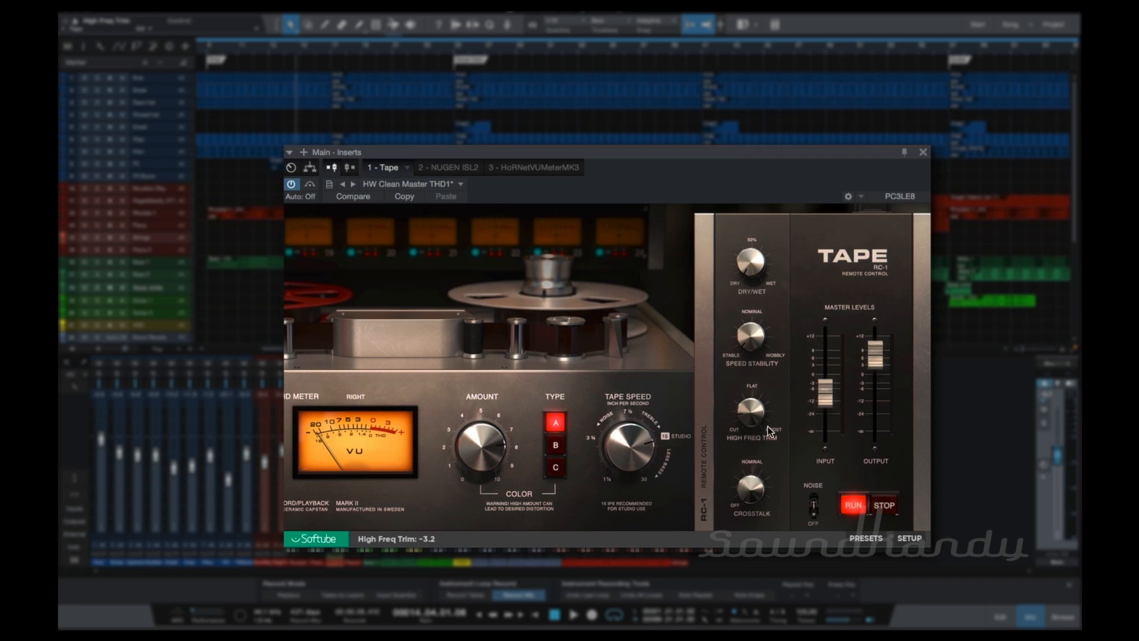
{"action": "left_click_drag", "start_coordinate": [752, 411], "coordinate": [766, 472]}
{"action": "left_click", "coordinate": [746, 326]}
{"action": "left_click_drag", "start_coordinate": [751, 261], "coordinate": [707, 381]}
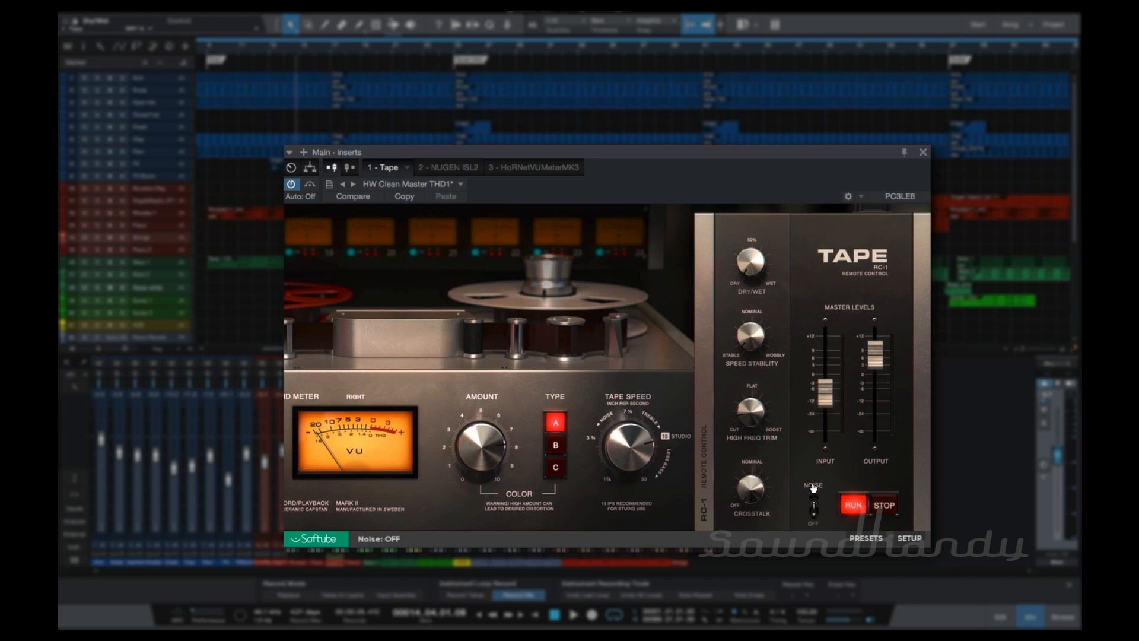
{"action": "left_click", "coordinate": [702, 462]}
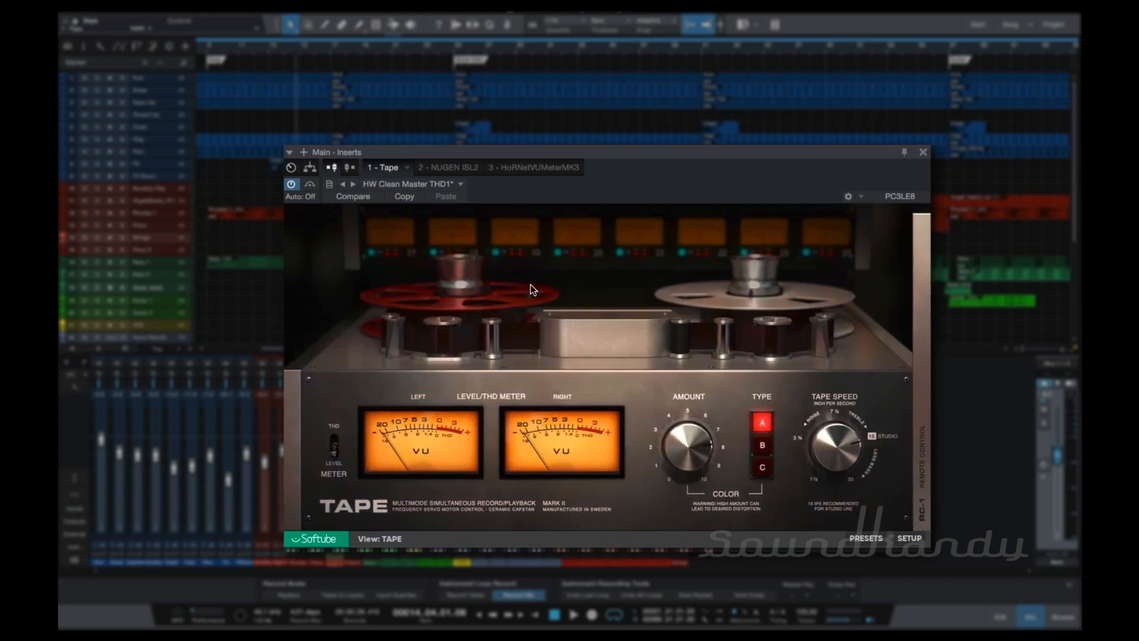
Look through the Tape preset list and view the NUGEN ISL2 and HoRNetVUMeterMK3 inserts on the Main channel.
{"action": "left_click", "coordinate": [421, 184]}
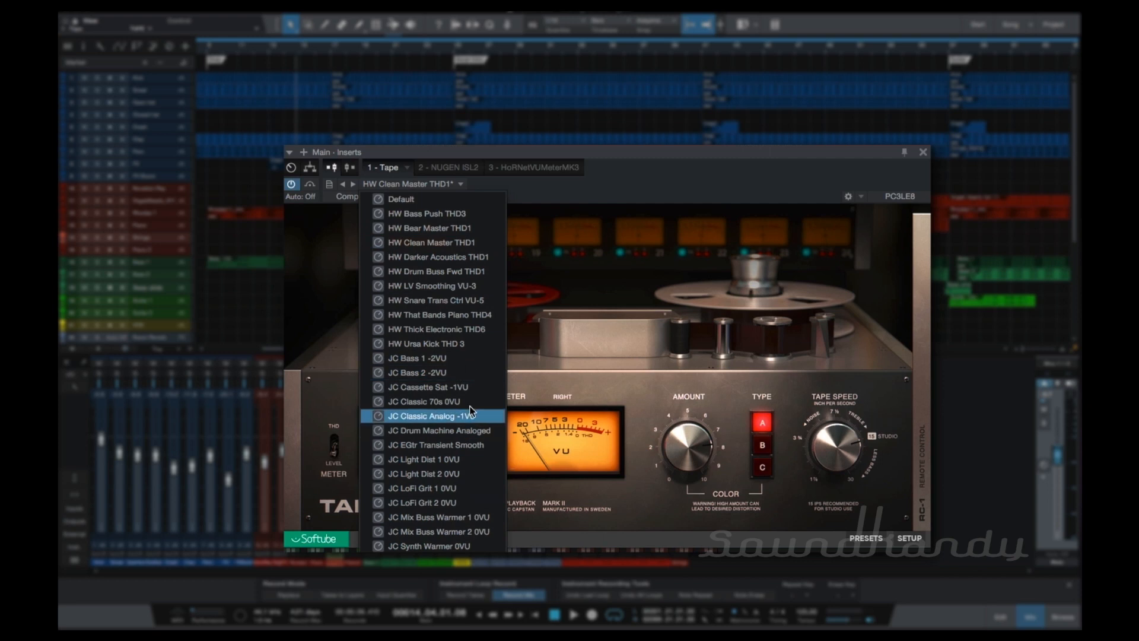
{"action": "left_click", "coordinate": [622, 193]}
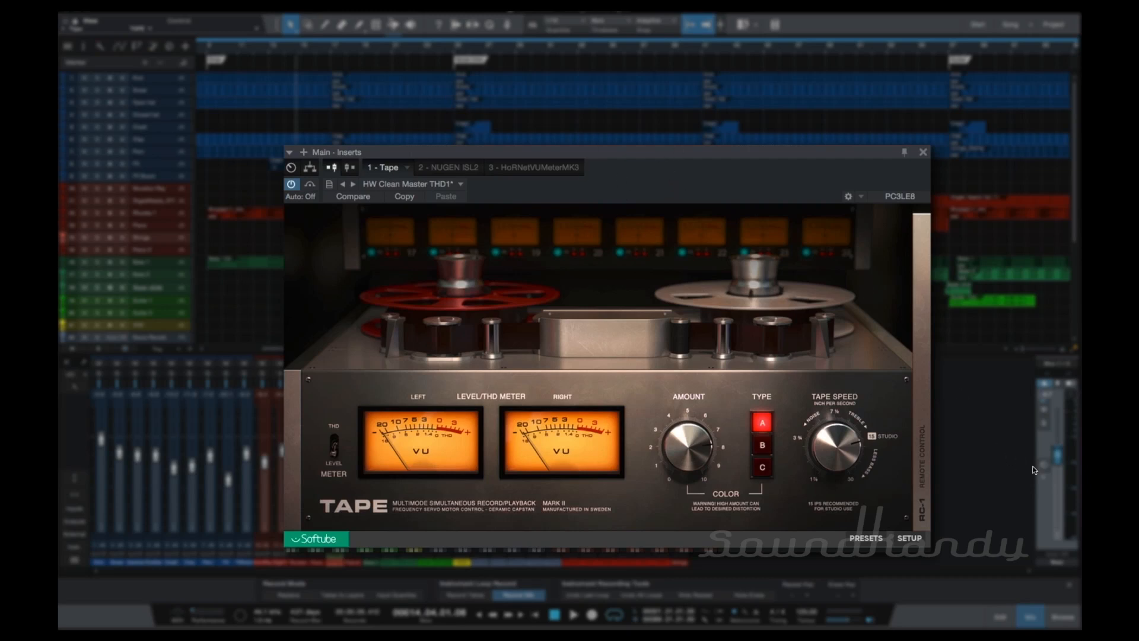
{"action": "double_click", "coordinate": [1045, 475]}
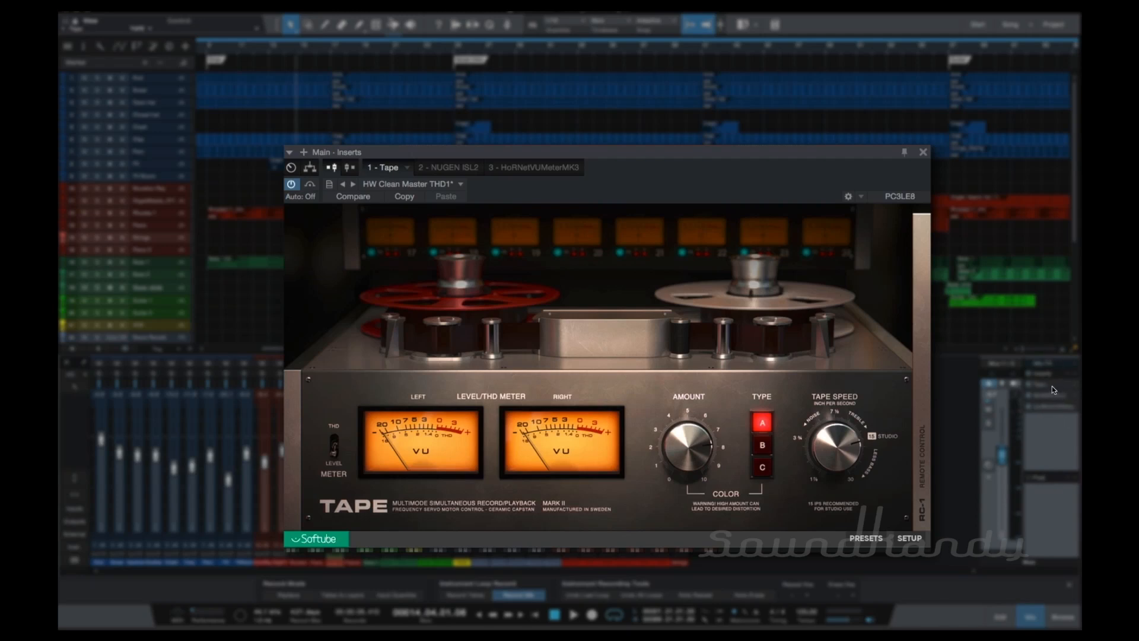
{"action": "left_click", "coordinate": [448, 167]}
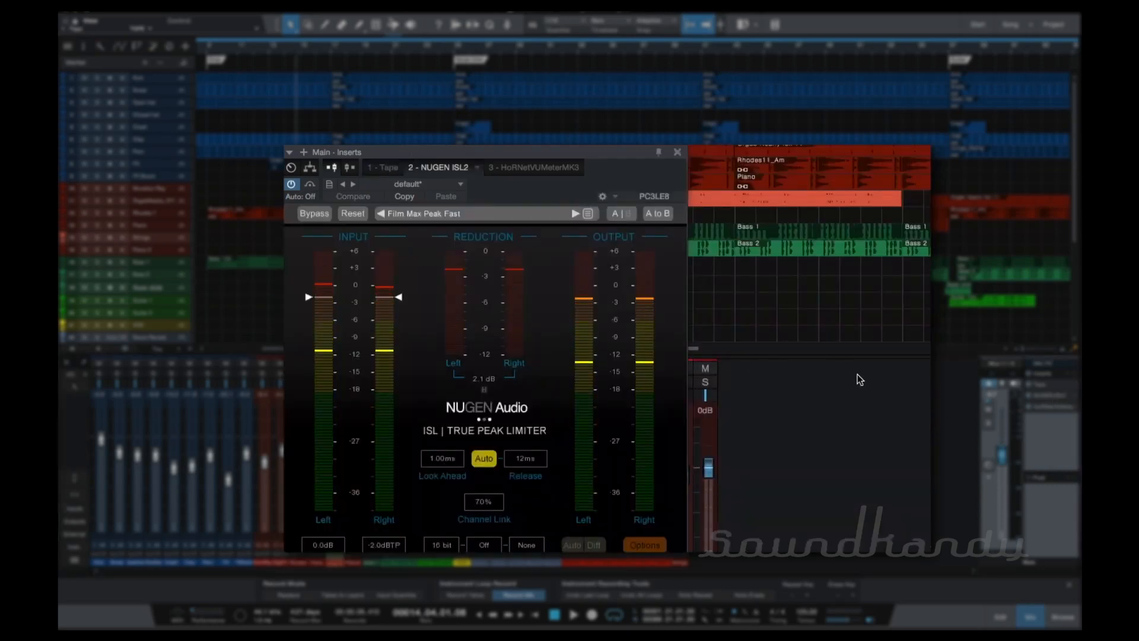
{"action": "double_click", "coordinate": [1049, 411]}
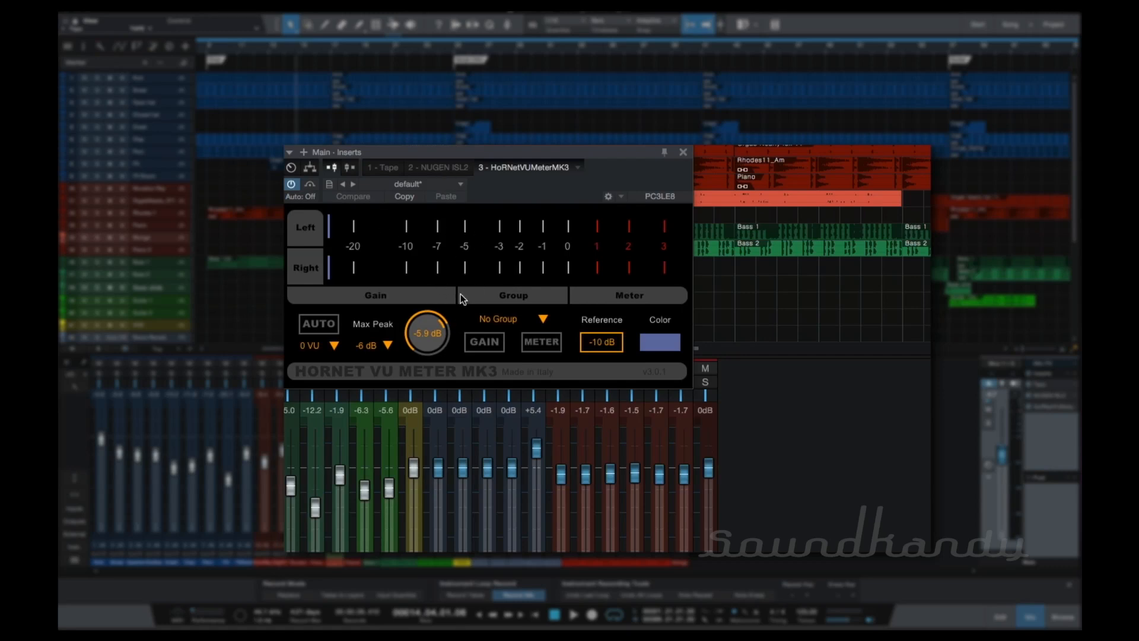
{"action": "left_click", "coordinate": [443, 170]}
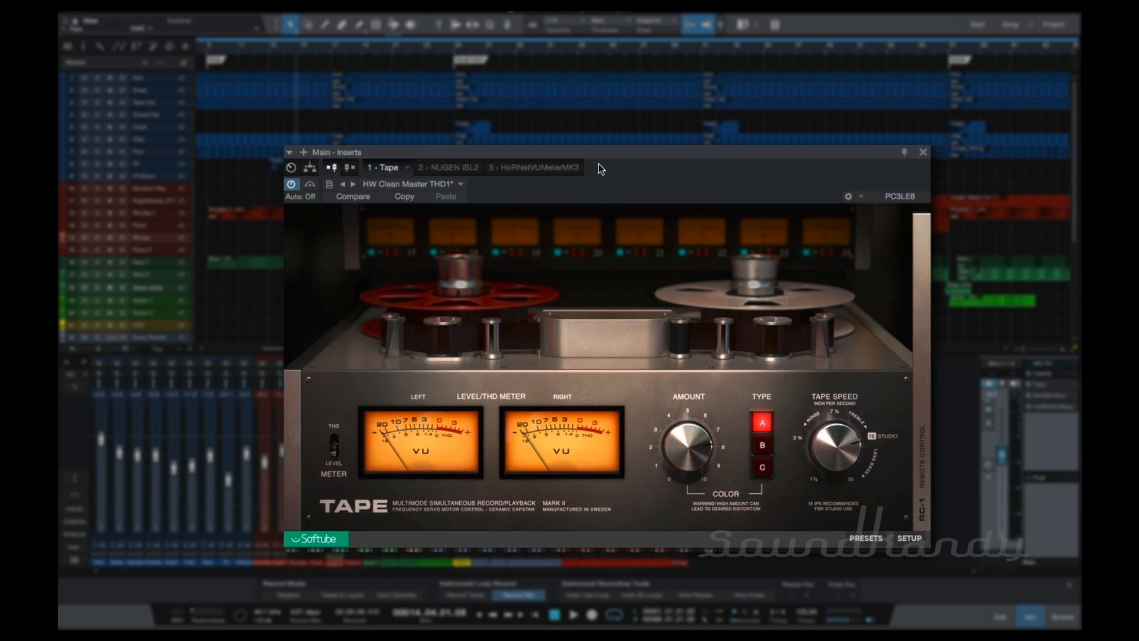
Return the playhead to the song start and play a short passage while watching the Tape level meters.
{"action": "mouse_move", "coordinate": [597, 150]}
{"action": "left_mouse_down"}
{"action": "mouse_move", "coordinate": [600, 117]}
{"action": "mouse_move", "coordinate": [614, 142]}
{"action": "mouse_move", "coordinate": [624, 125]}
{"action": "mouse_move", "coordinate": [622, 47]}
{"action": "mouse_move", "coordinate": [615, 162]}
{"action": "left_mouse_up"}
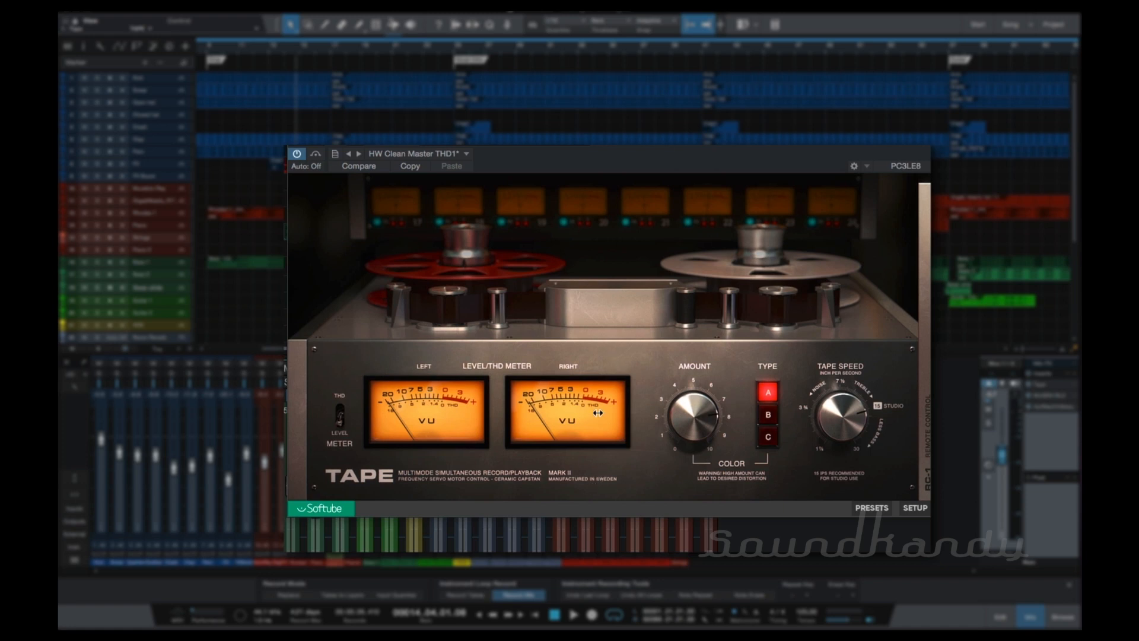
{"action": "key", "text": "comma"}
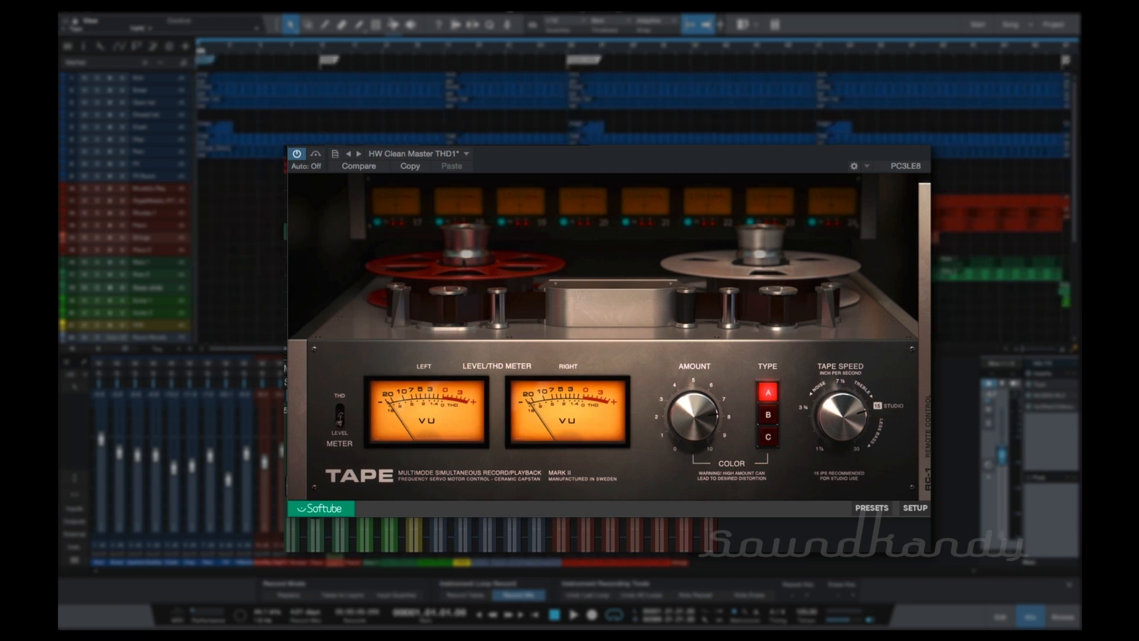
{"action": "key", "text": "space"}
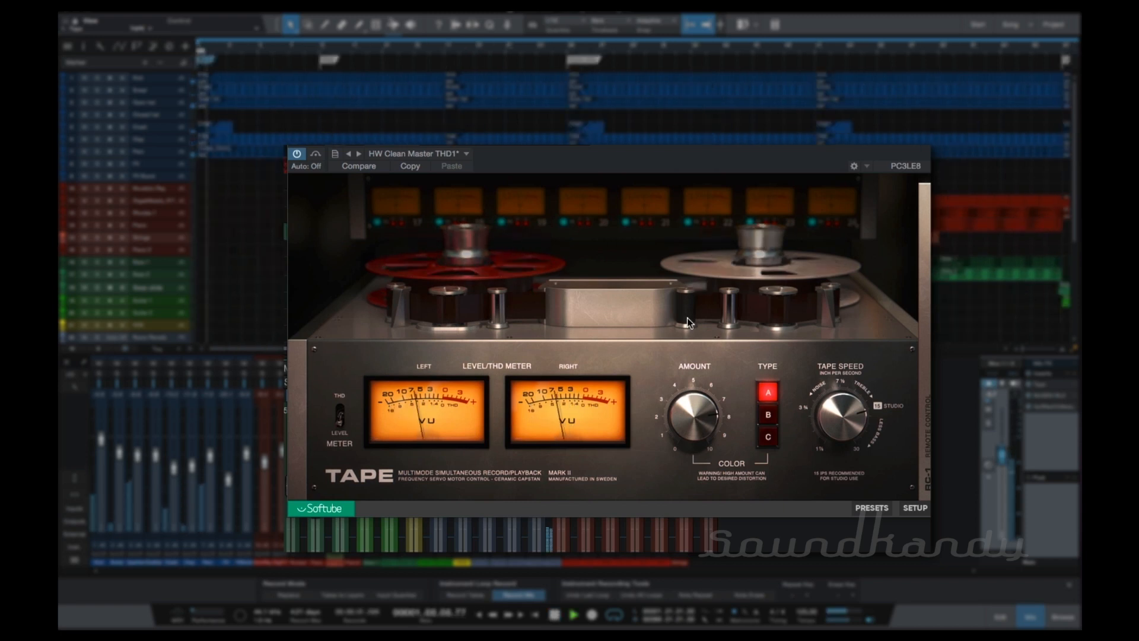
{"action": "key", "text": "space"}
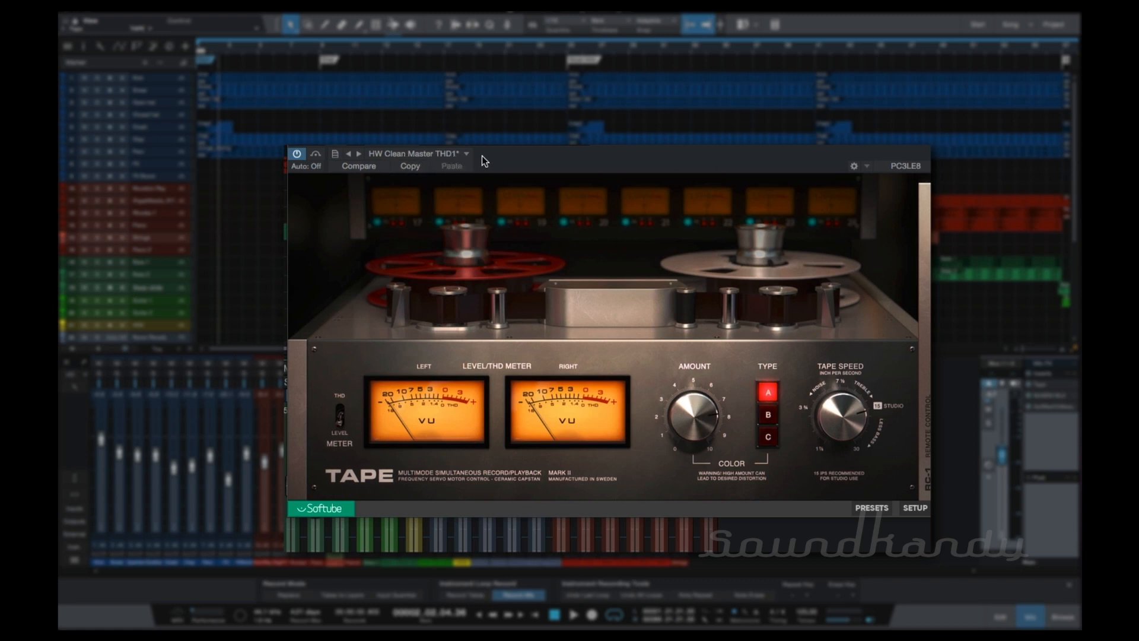
Audition the HW Darker Acoustics THD1 and HW Drum Buss Fwd THD1 presets during playback and check the latter's remote control settings.
{"action": "key", "text": "space"}
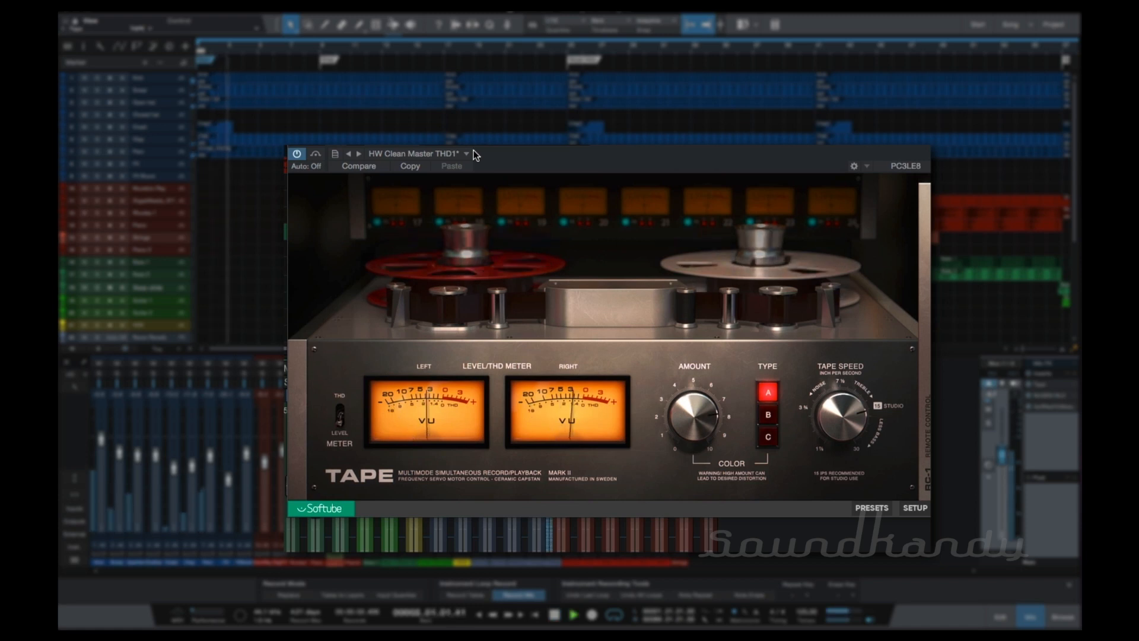
{"action": "left_click", "coordinate": [467, 154]}
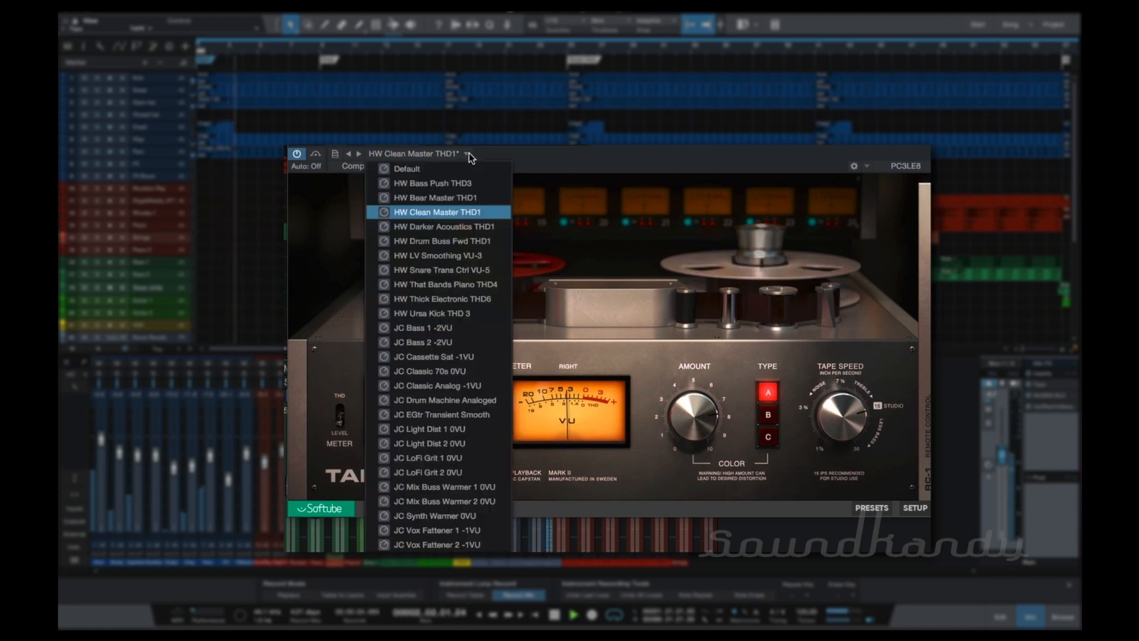
{"action": "left_click", "coordinate": [472, 226]}
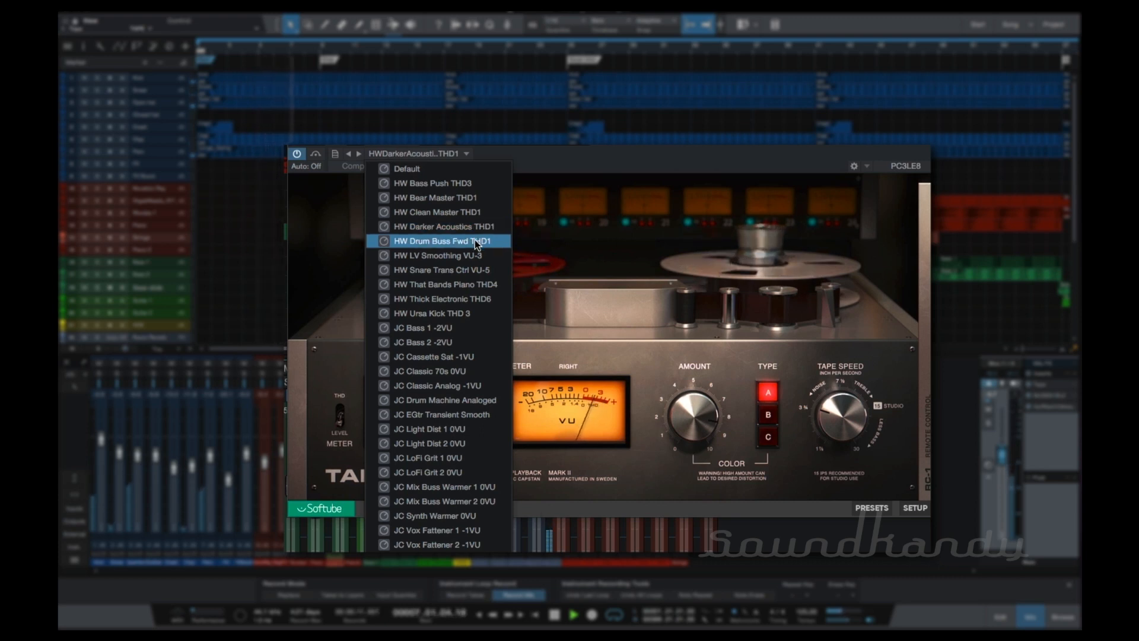
{"action": "left_click", "coordinate": [475, 241]}
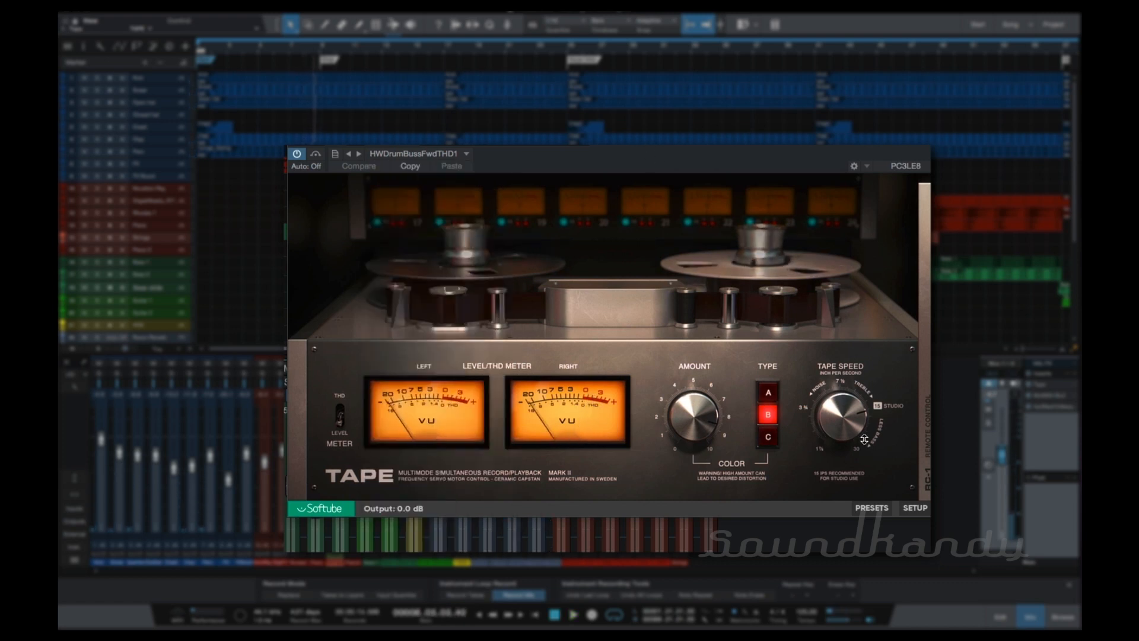
{"action": "left_click", "coordinate": [924, 267]}
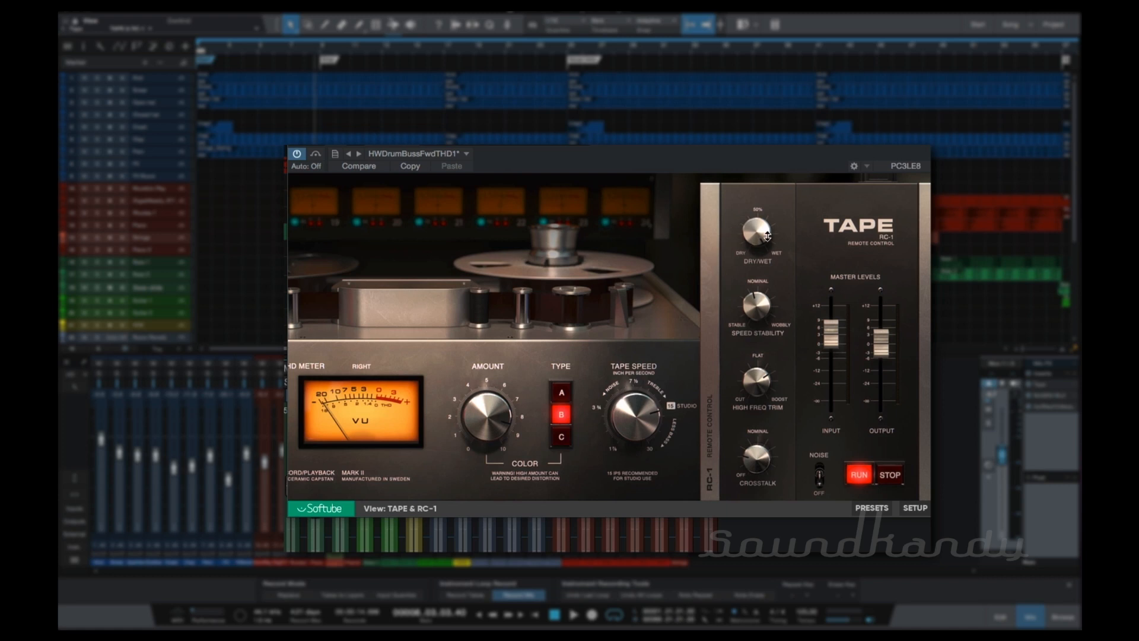
{"action": "left_click", "coordinate": [720, 369]}
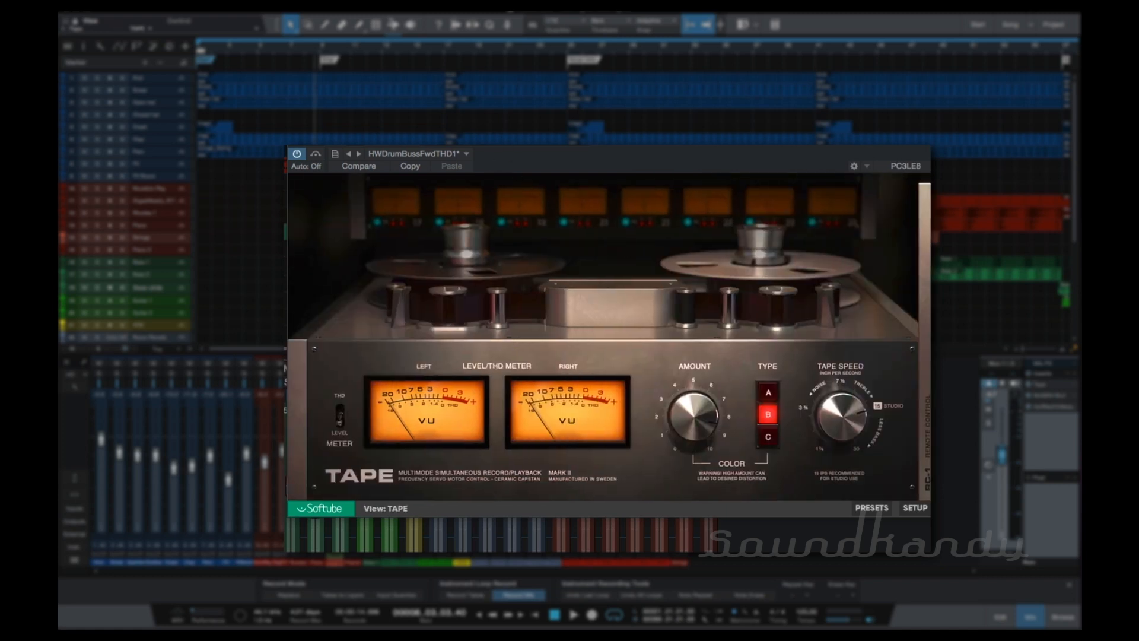
Audition the HW LV Smoothing VU-3, HW Thick Electronic THD6, HW Ursa Kick THD 3, JC Bass 1, JC Cassette Sat and JC Drum Machine Analoged presets.
{"action": "left_click", "coordinate": [435, 156]}
{"action": "left_click", "coordinate": [440, 256]}
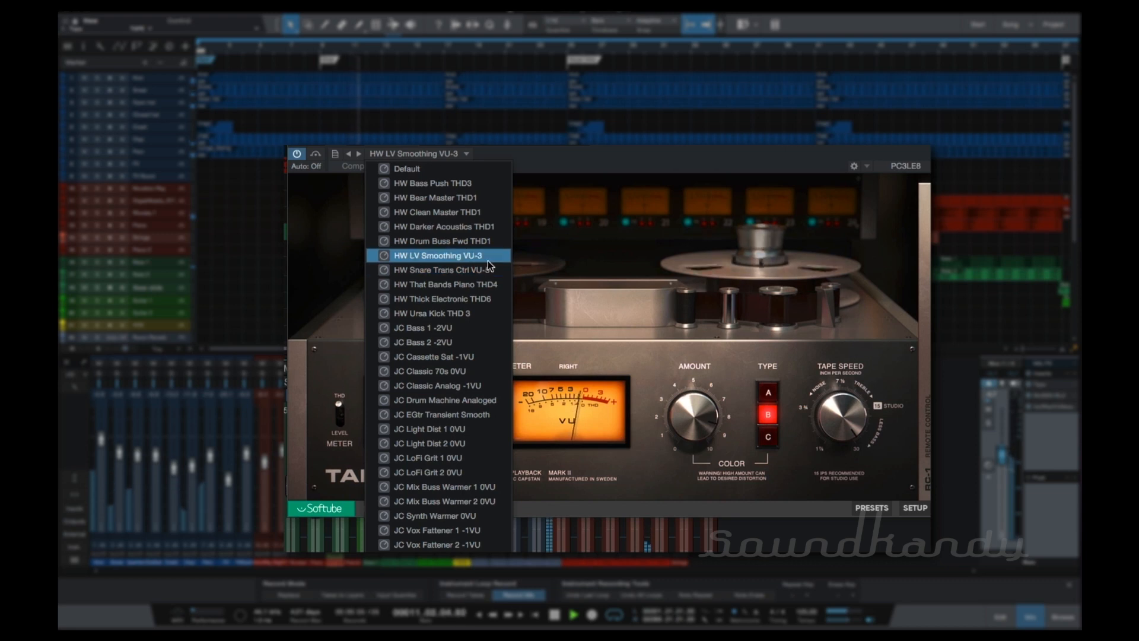
{"action": "left_click", "coordinate": [489, 300]}
{"action": "left_click", "coordinate": [486, 309]}
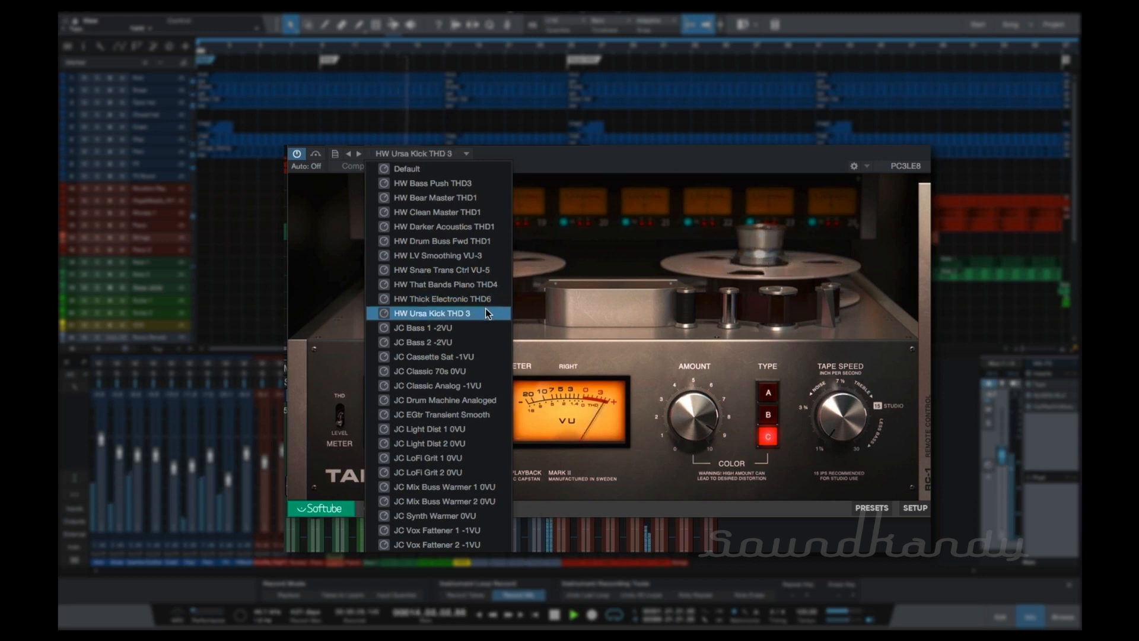
{"action": "left_click", "coordinate": [477, 325]}
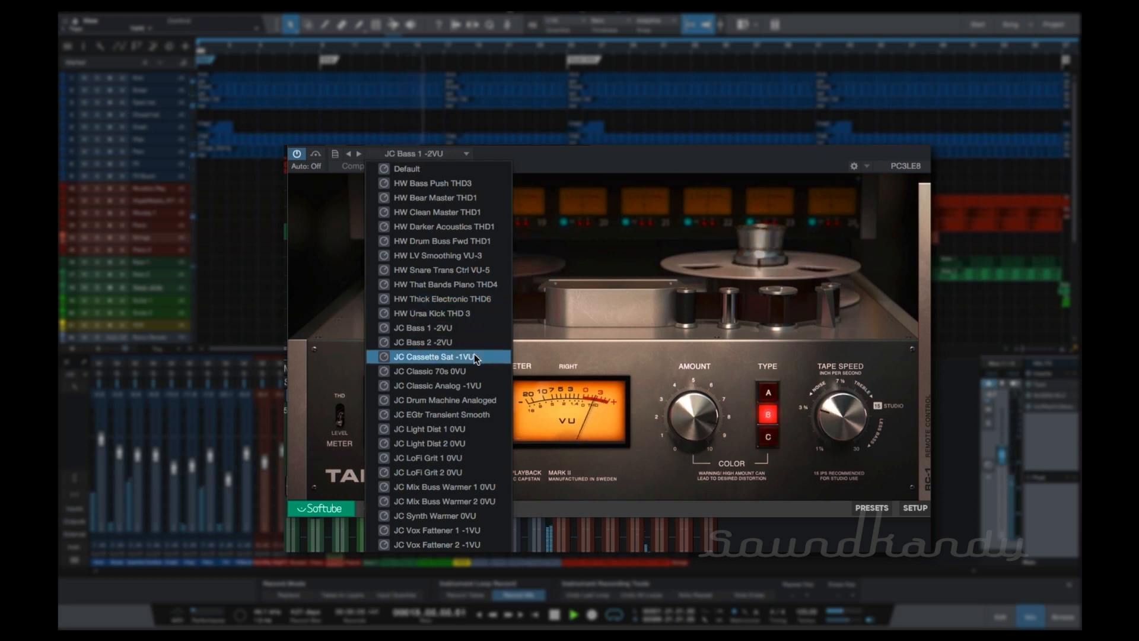
{"action": "left_click", "coordinate": [475, 354]}
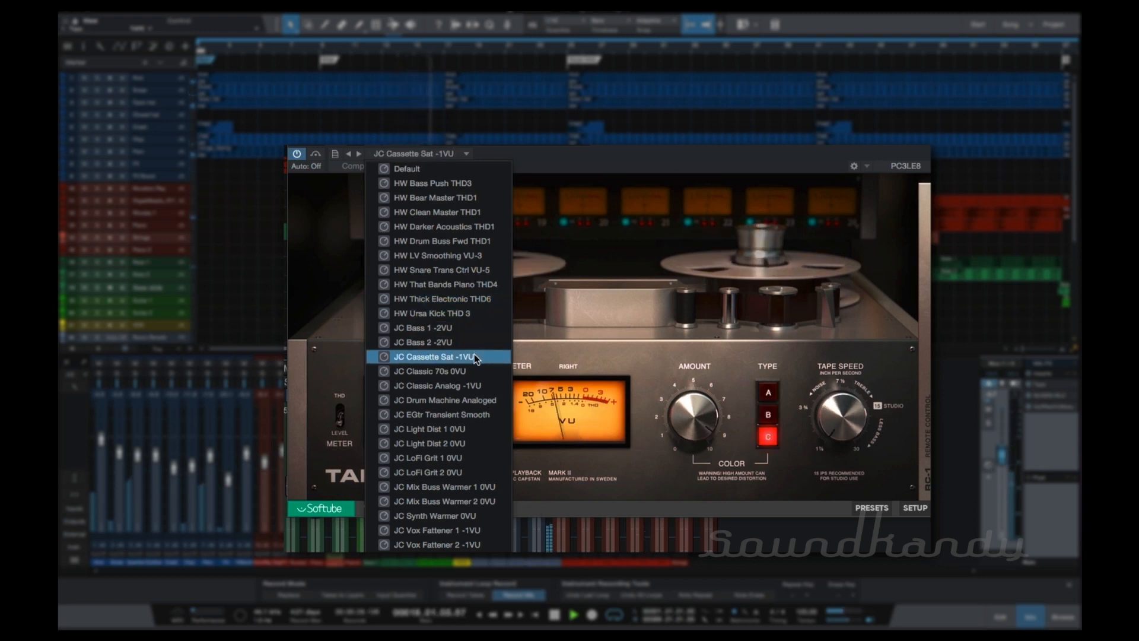
{"action": "left_click", "coordinate": [475, 402]}
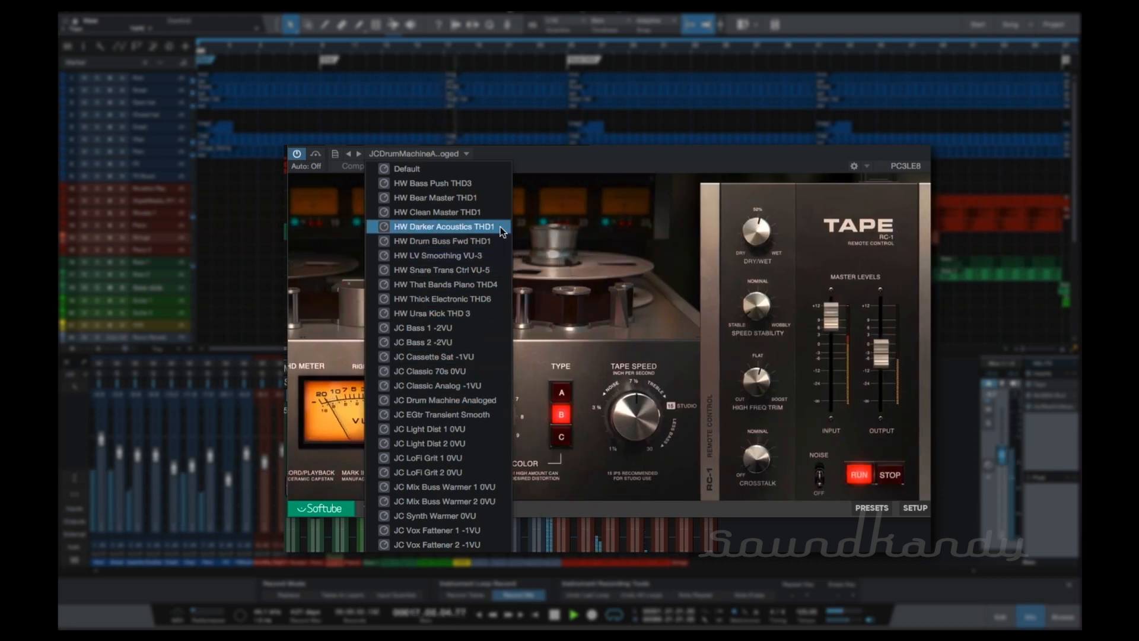
Load the HW Clean Master THD1 preset and try the meter's THD mode before returning it to LEVEL.
{"action": "left_click", "coordinate": [497, 211]}
{"action": "left_click", "coordinate": [603, 161]}
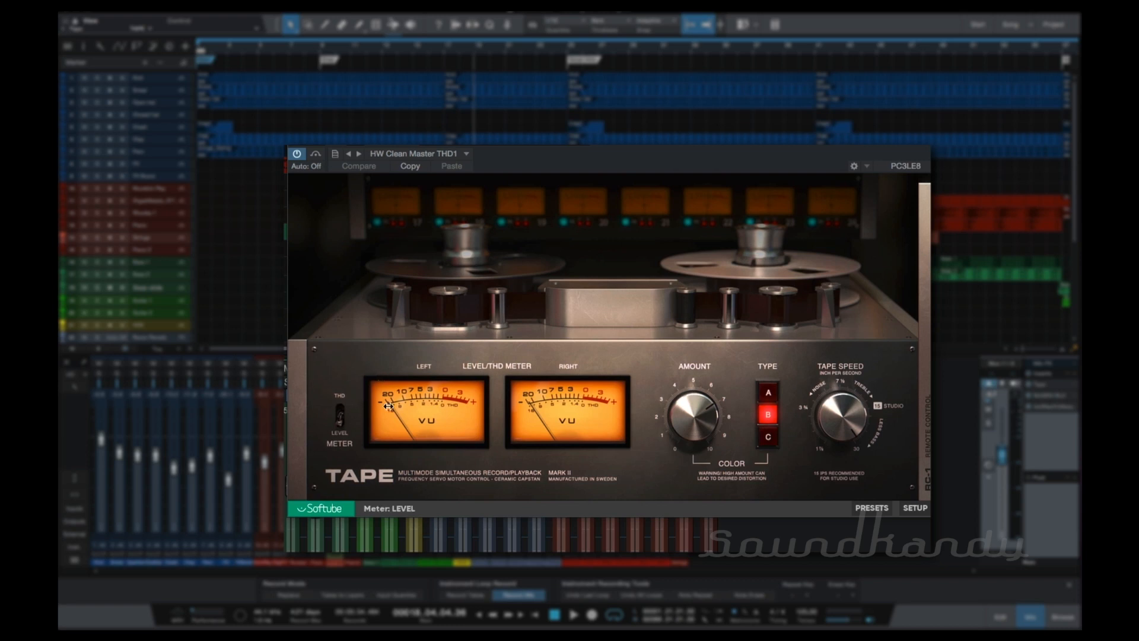
{"action": "left_click", "coordinate": [339, 407]}
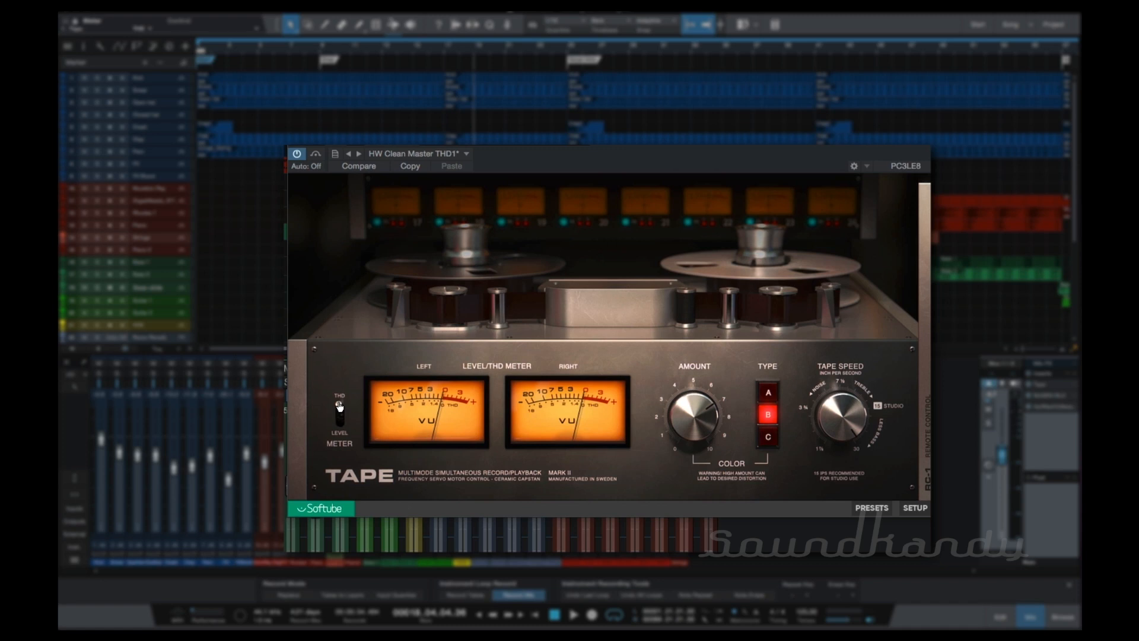
{"action": "left_click", "coordinate": [346, 428]}
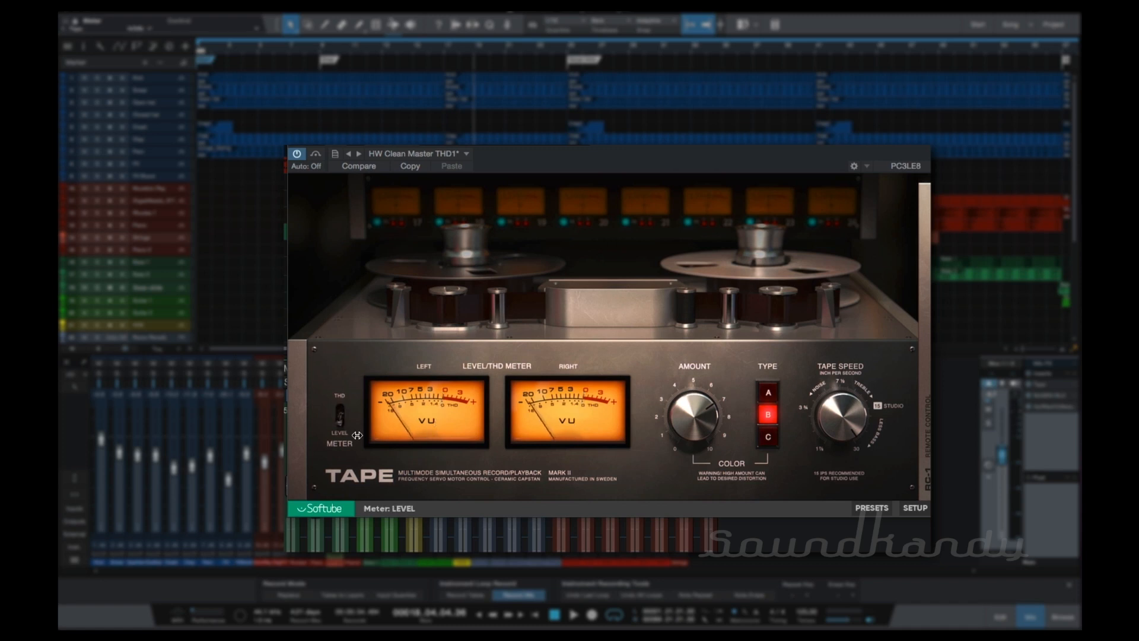
Play the song with the level meter and switch the metering to THD during playback.
{"action": "key", "text": "space"}
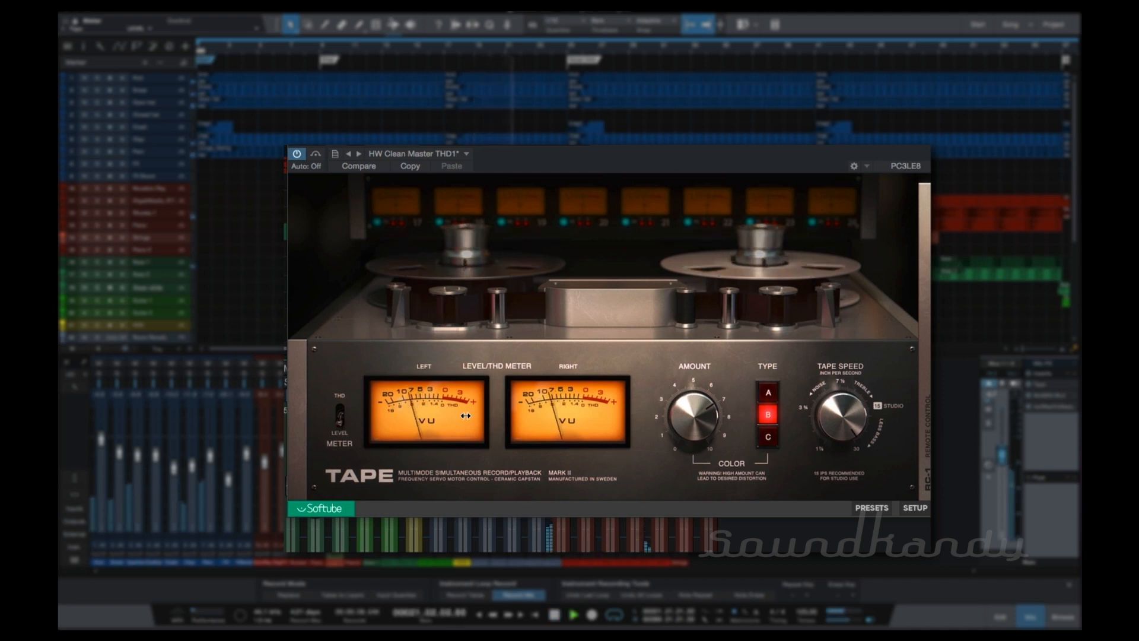
{"action": "left_click", "coordinate": [340, 403]}
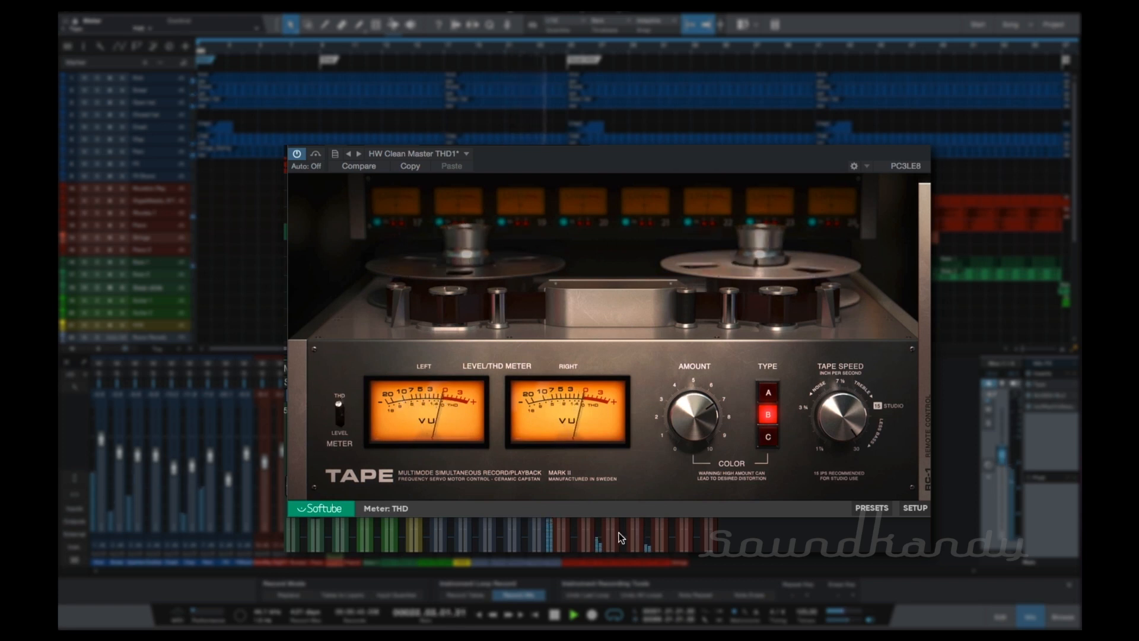
{"action": "key", "text": "space"}
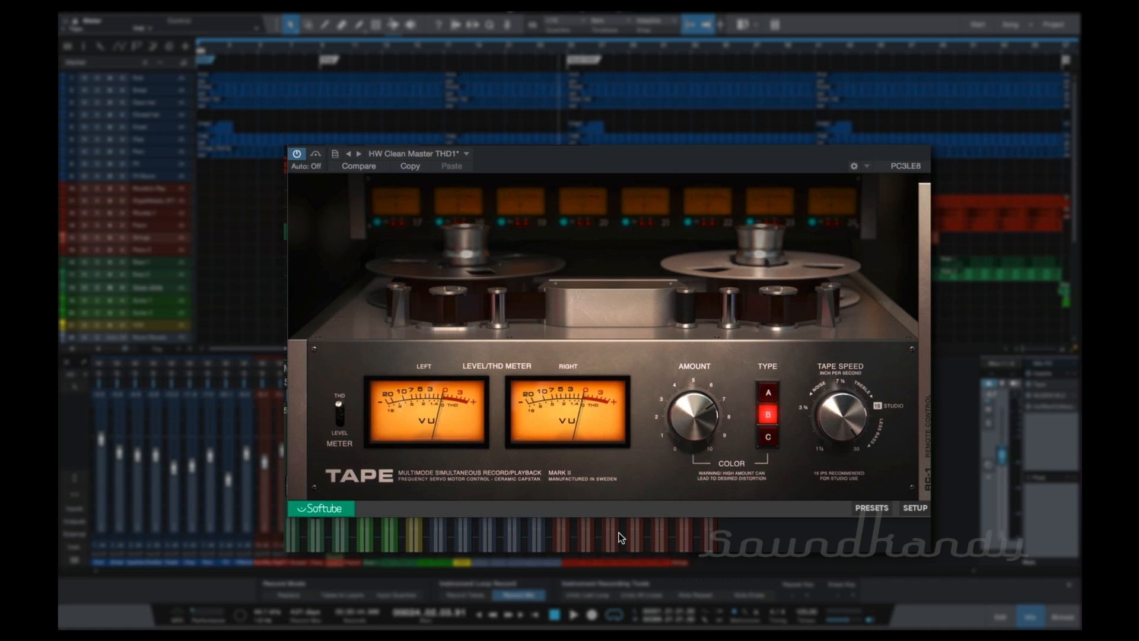
Raise the color amount to about 9.5 while the song plays, watching the THD meters, and stop playback.
{"action": "key", "text": "space"}
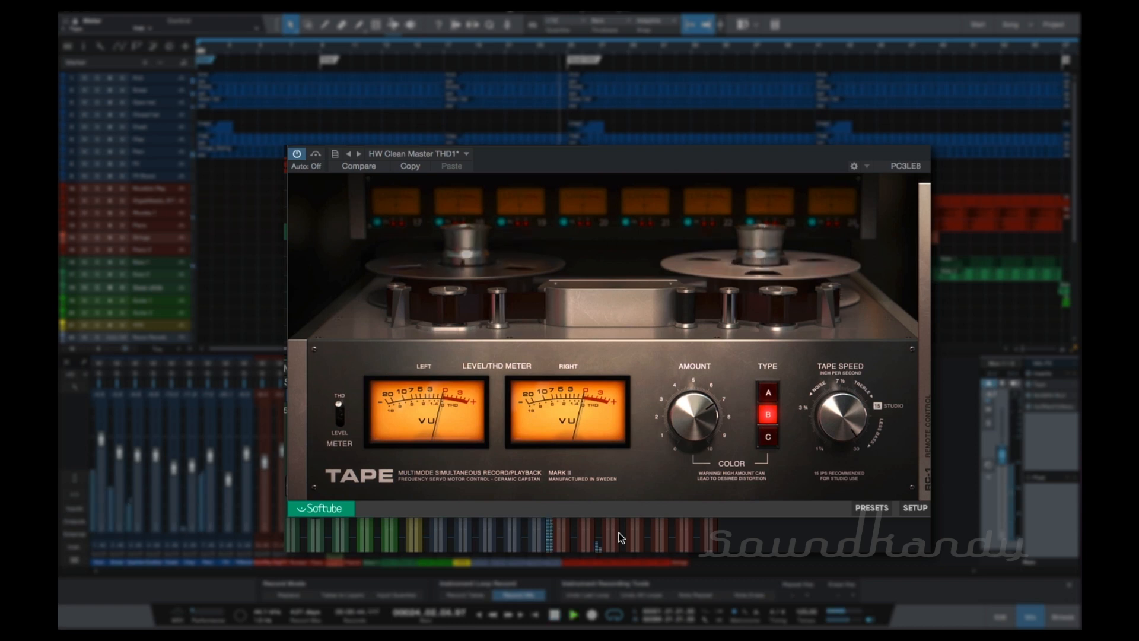
{"action": "left_click_drag", "start_coordinate": [700, 421], "coordinate": [692, 376]}
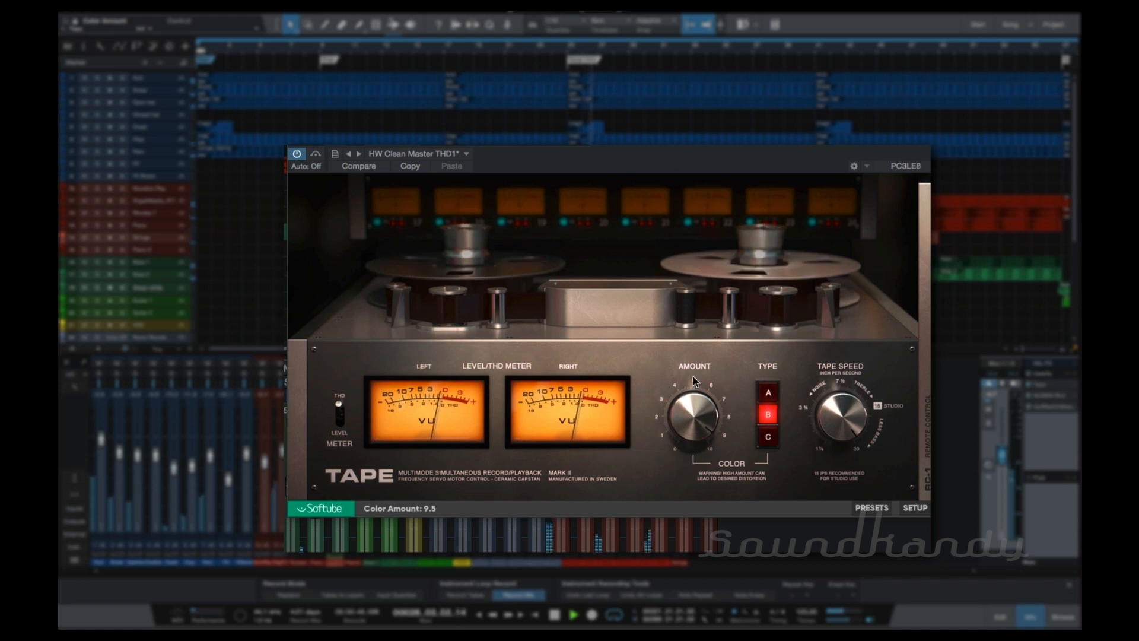
{"action": "key", "text": "space"}
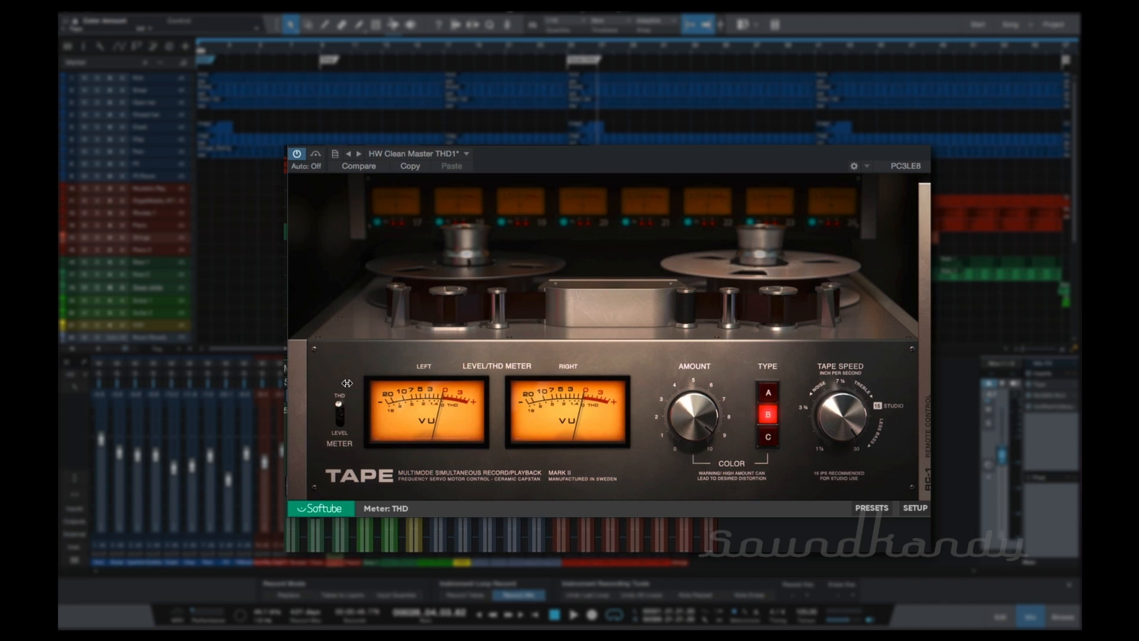
Play the song, show the RC-1 remote control and raise the master input level slightly.
{"action": "key", "text": "space"}
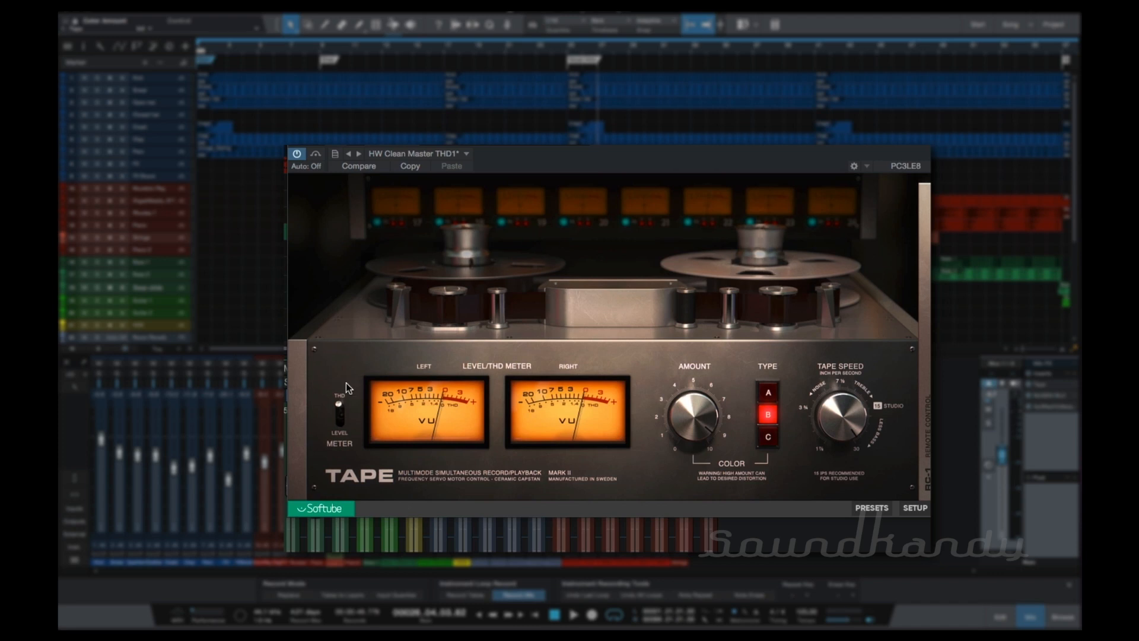
{"action": "left_click", "coordinate": [924, 380]}
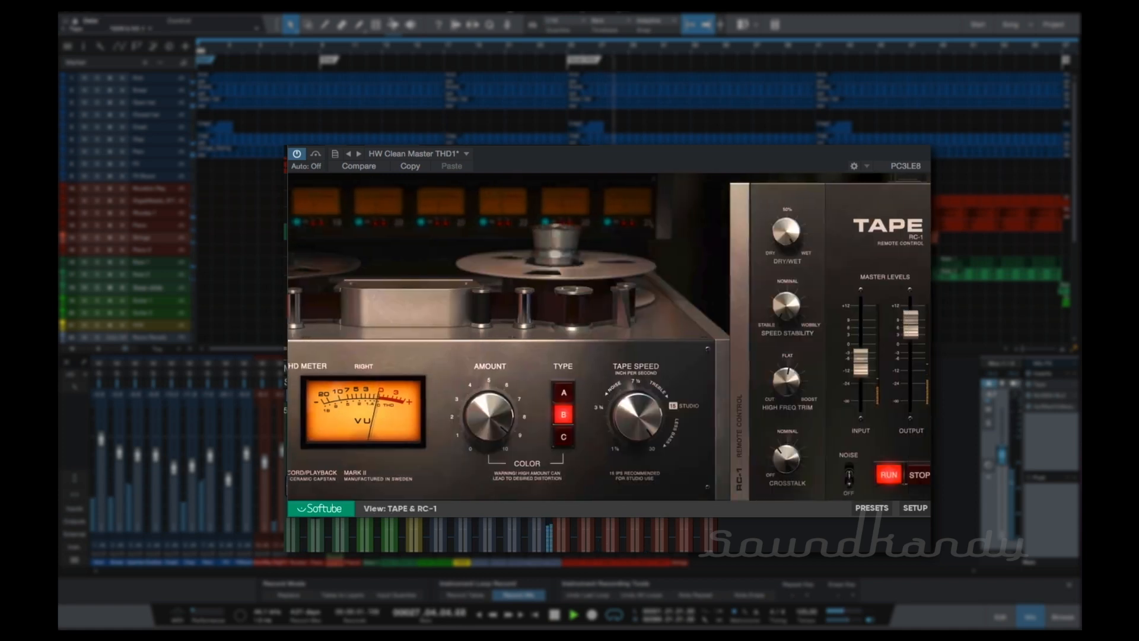
{"action": "left_click_drag", "start_coordinate": [830, 362], "coordinate": [830, 353]}
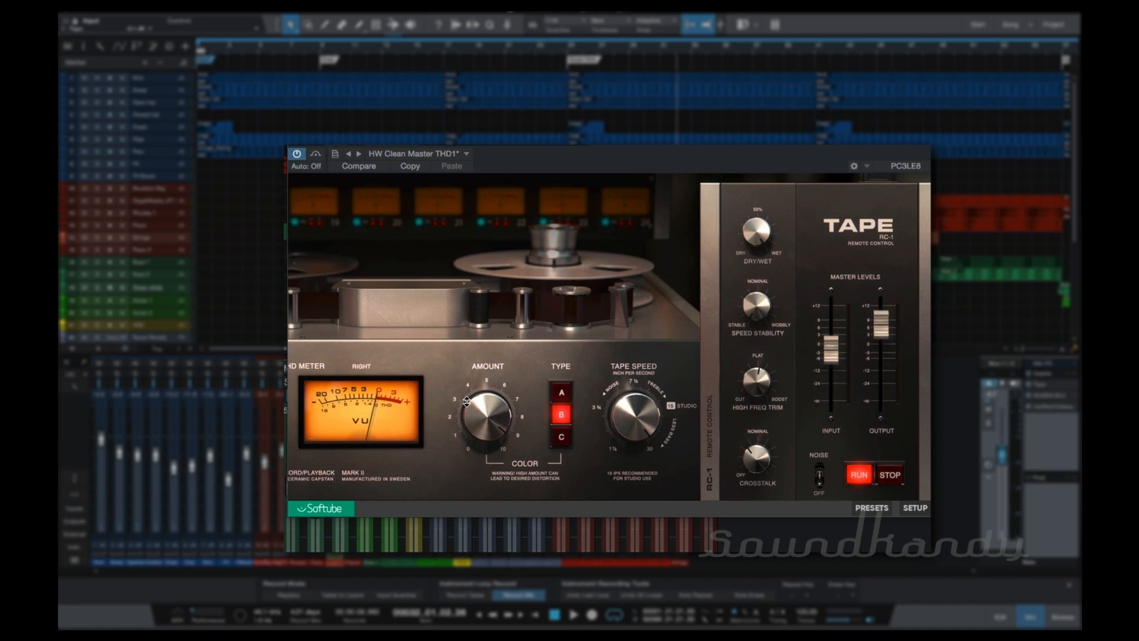
Return to the TAPE view, set the meter to THD and play the song.
{"action": "left_click", "coordinate": [706, 384]}
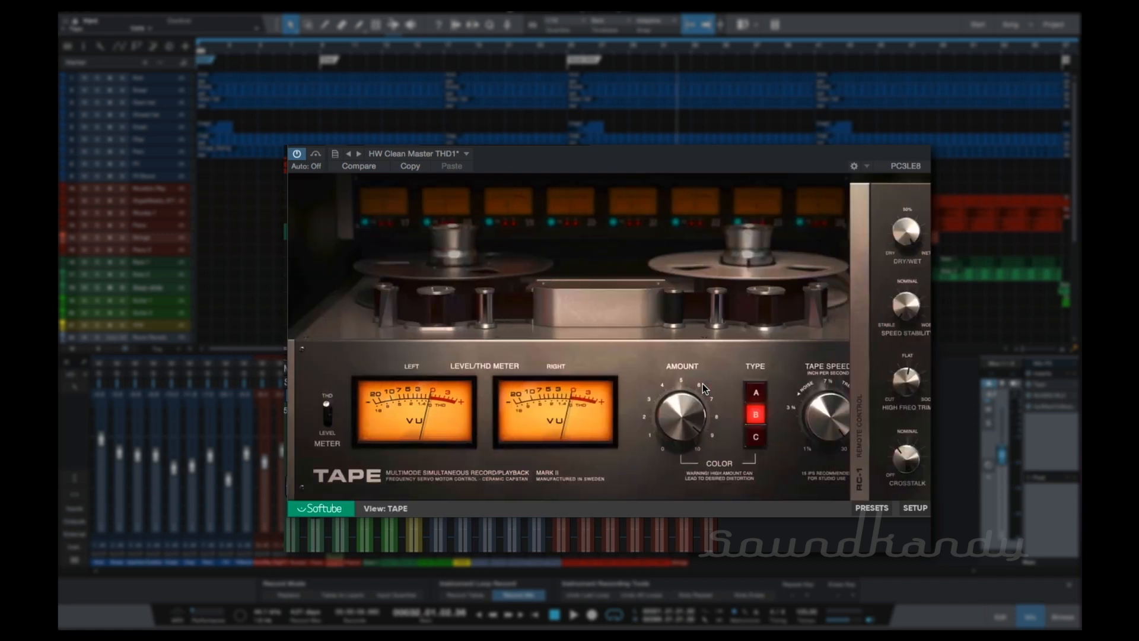
{"action": "left_click", "coordinate": [339, 417]}
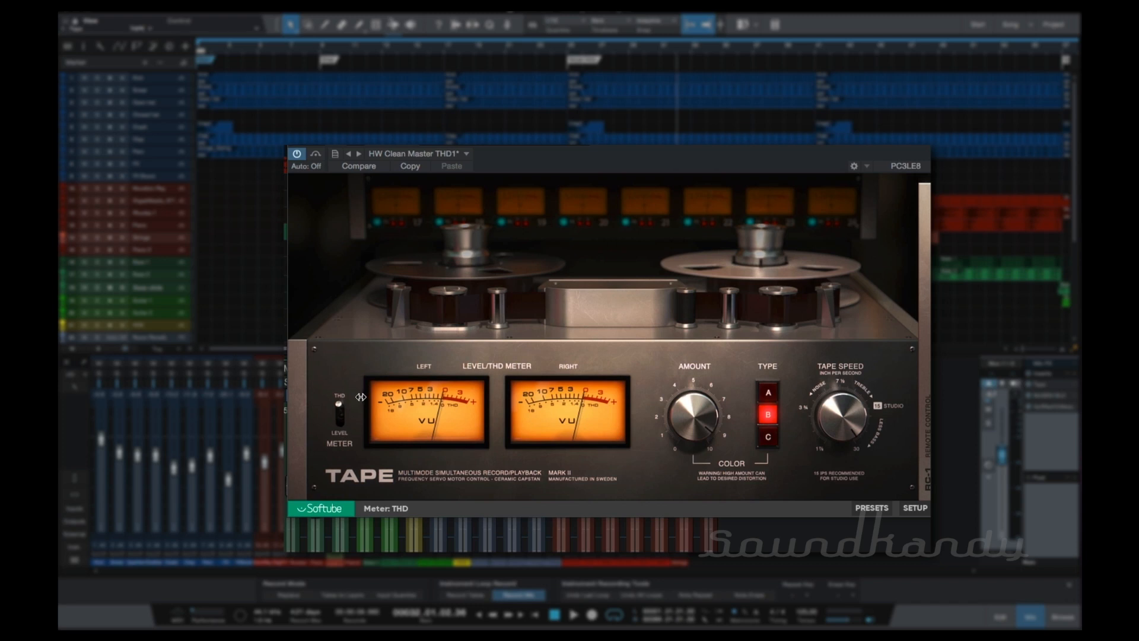
{"action": "key", "text": "space"}
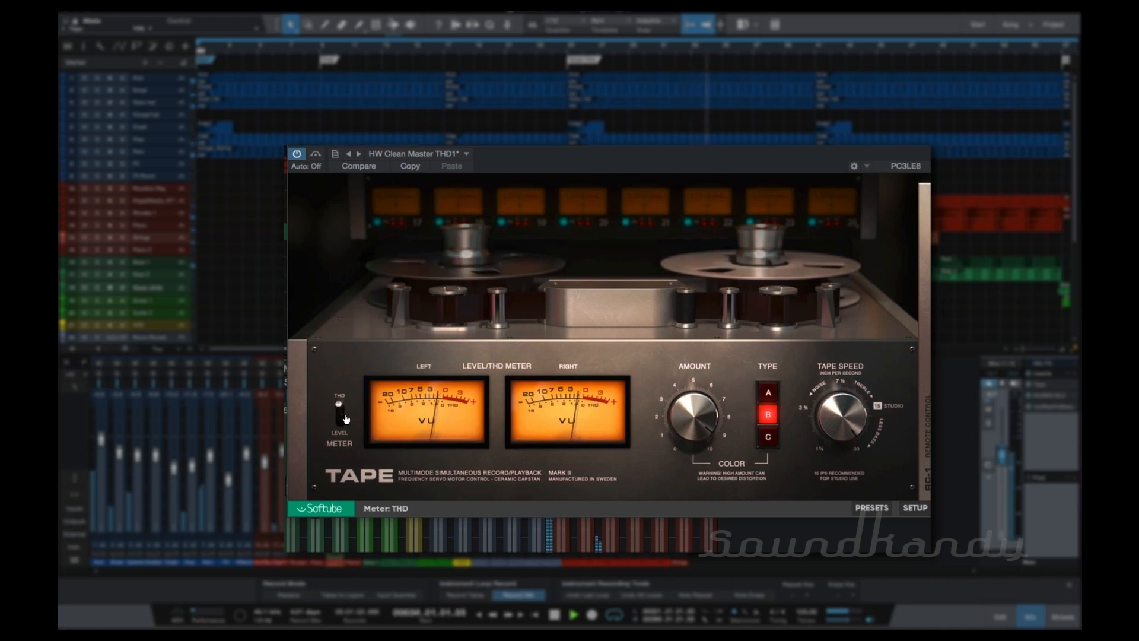
Show the remote control, set the input level to -3.0 dB during playback and stop the song.
{"action": "left_click", "coordinate": [927, 427]}
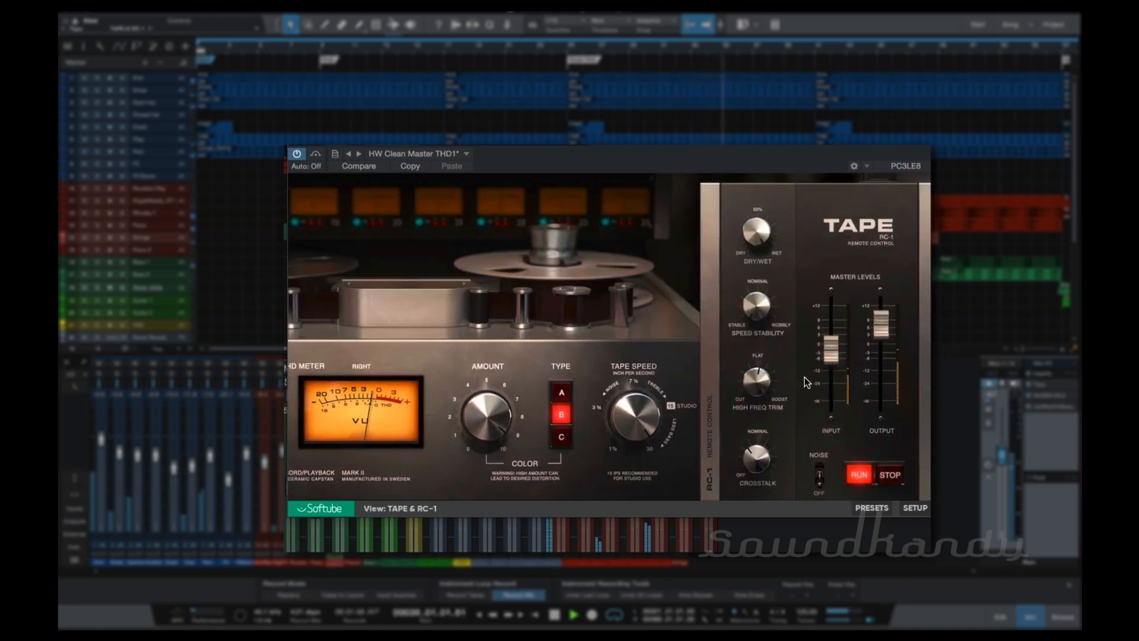
{"action": "left_click_drag", "start_coordinate": [831, 348], "coordinate": [830, 353]}
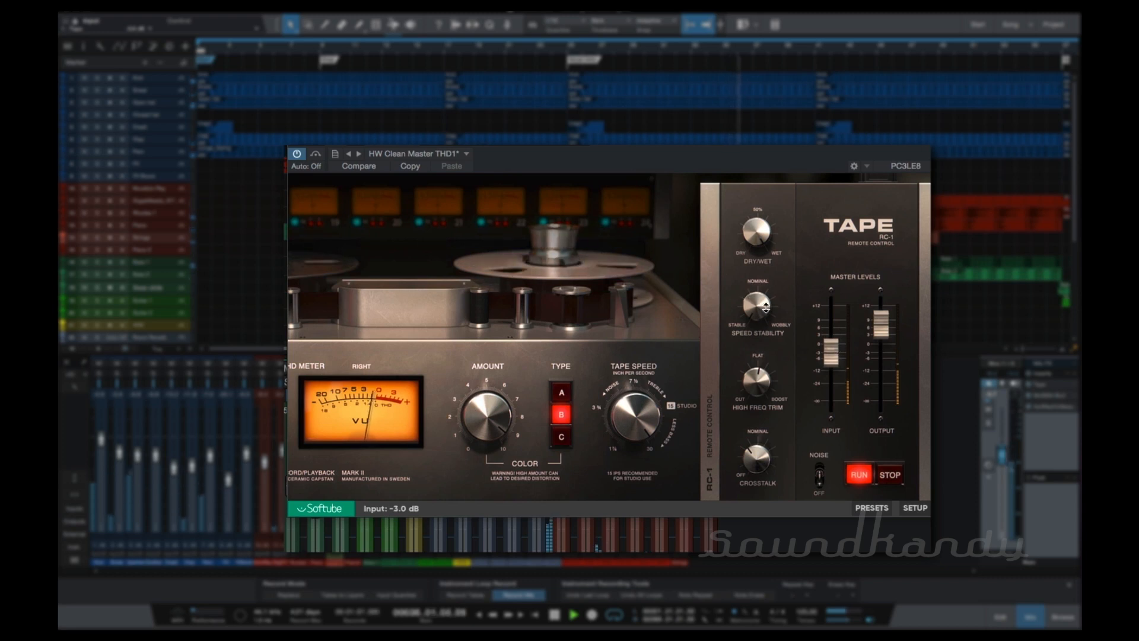
{"action": "key", "text": "space"}
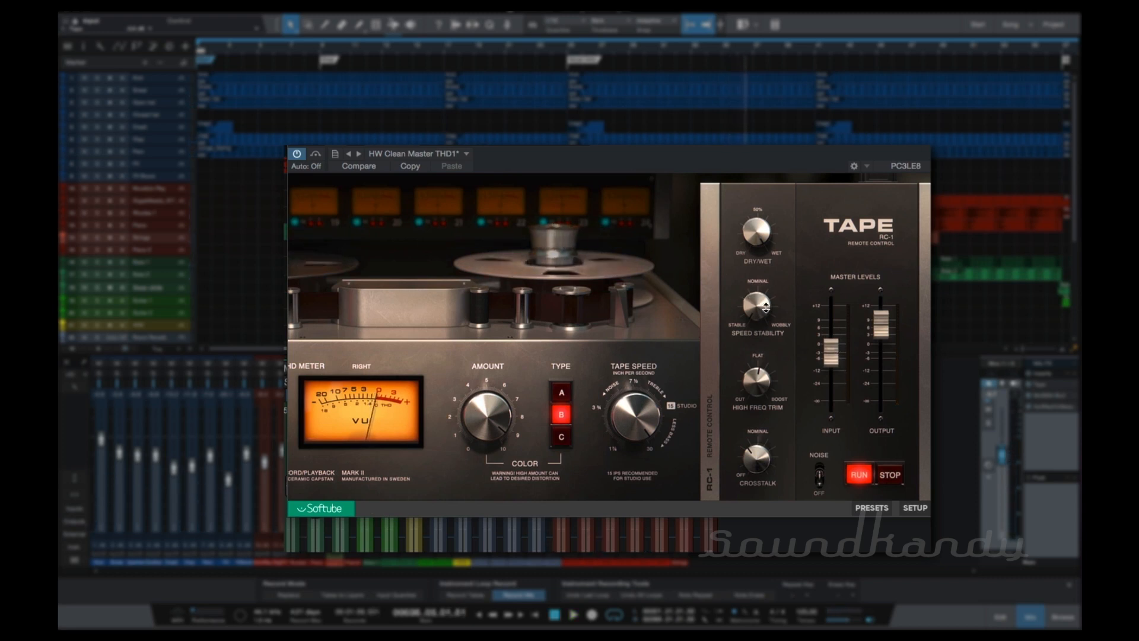
Turn the speed stability fully to WOBBLY and audition a short passage of the song.
{"action": "left_click_drag", "start_coordinate": [766, 307], "coordinate": [783, 151]}
{"action": "key", "text": "space"}
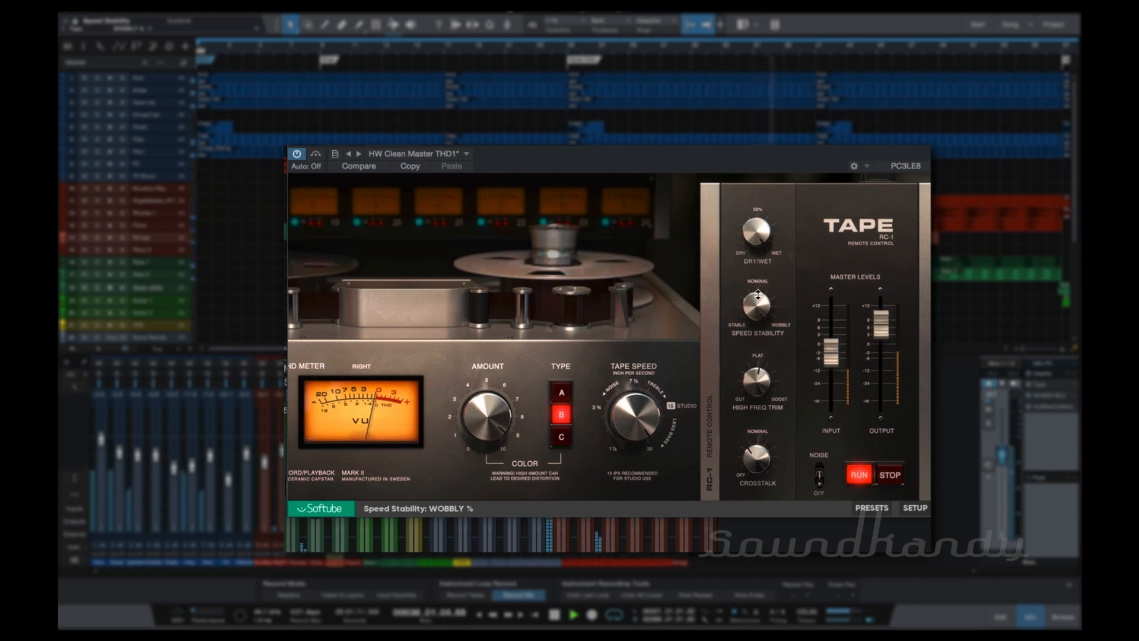
{"action": "key", "text": "space"}
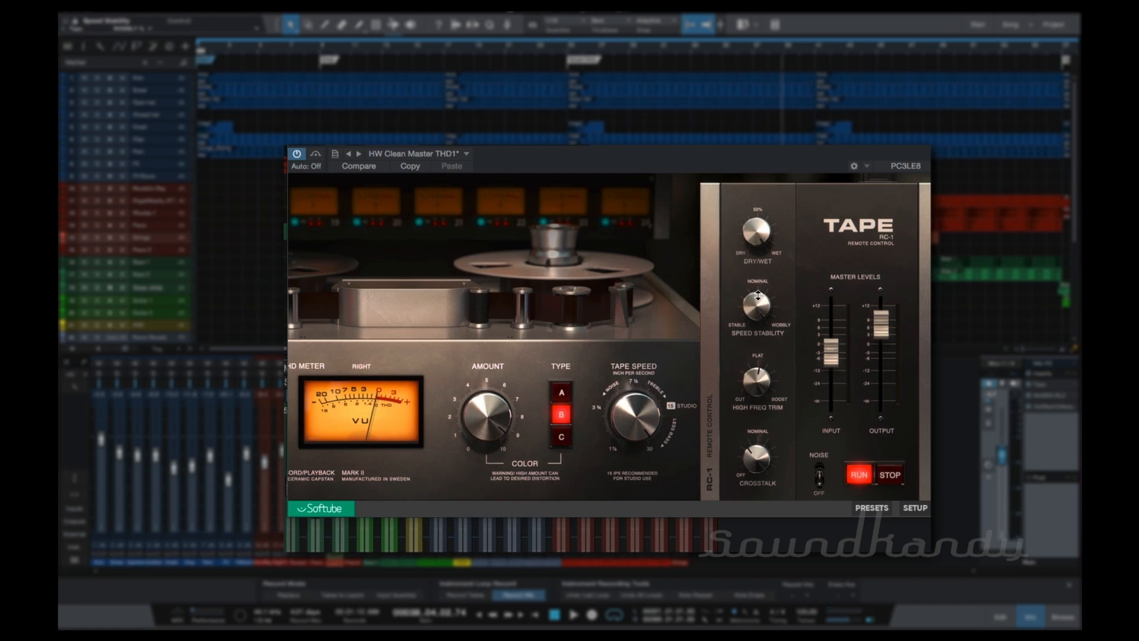
Adjust the speed stability to 35.5 % and then 70.0 % while the song plays, and stop playback.
{"action": "key", "text": "space"}
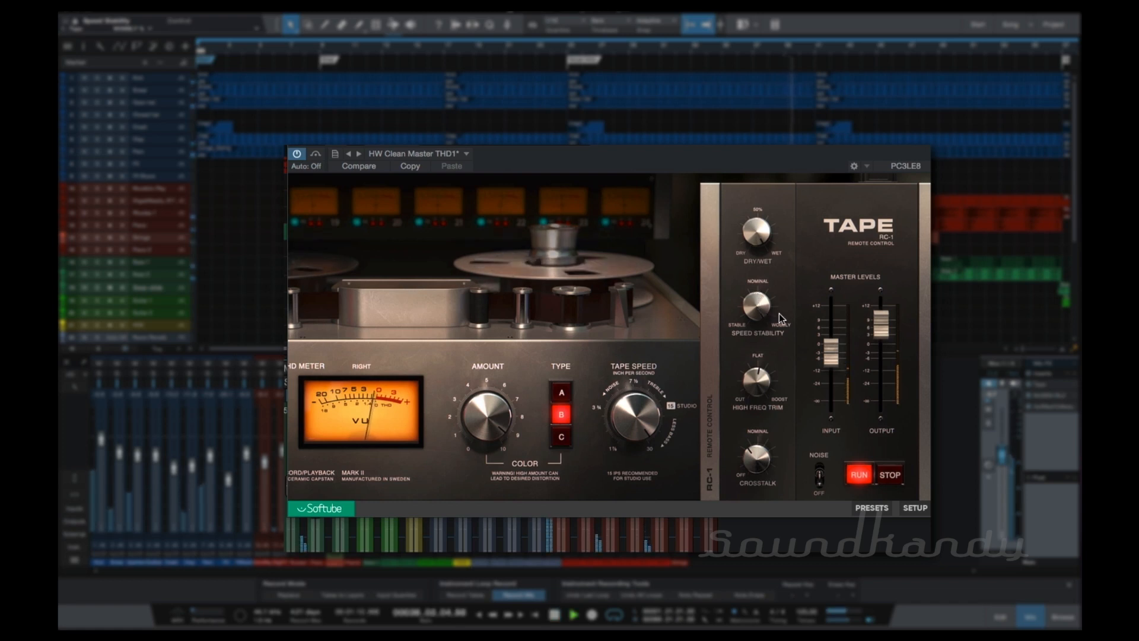
{"action": "left_click_drag", "start_coordinate": [764, 305], "coordinate": [769, 350]}
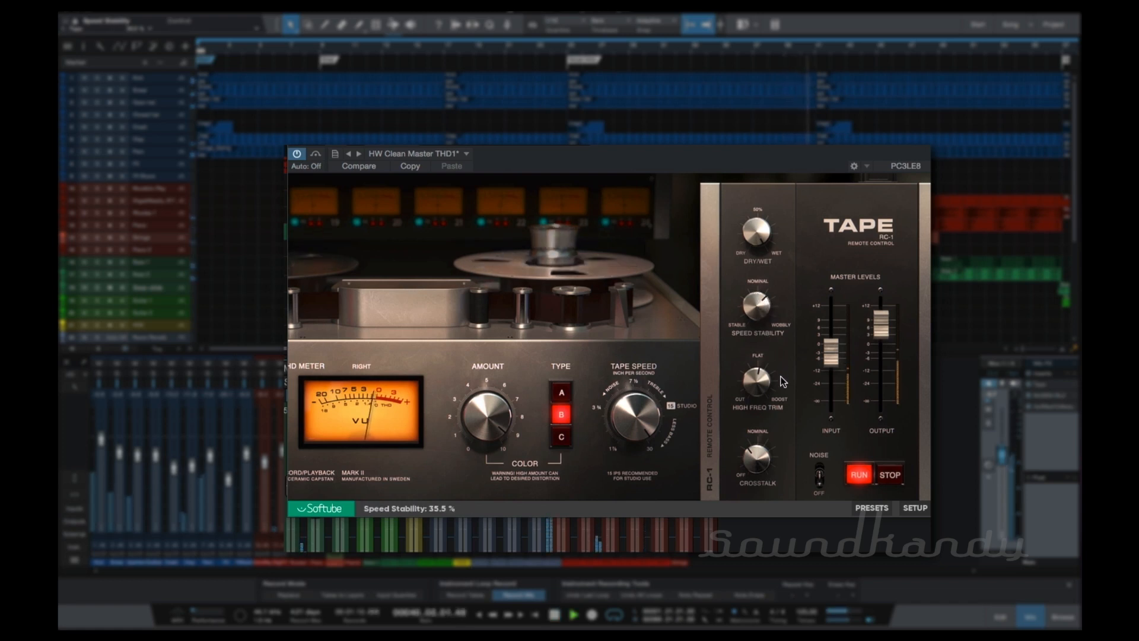
{"action": "left_click_drag", "start_coordinate": [781, 397], "coordinate": [783, 435]}
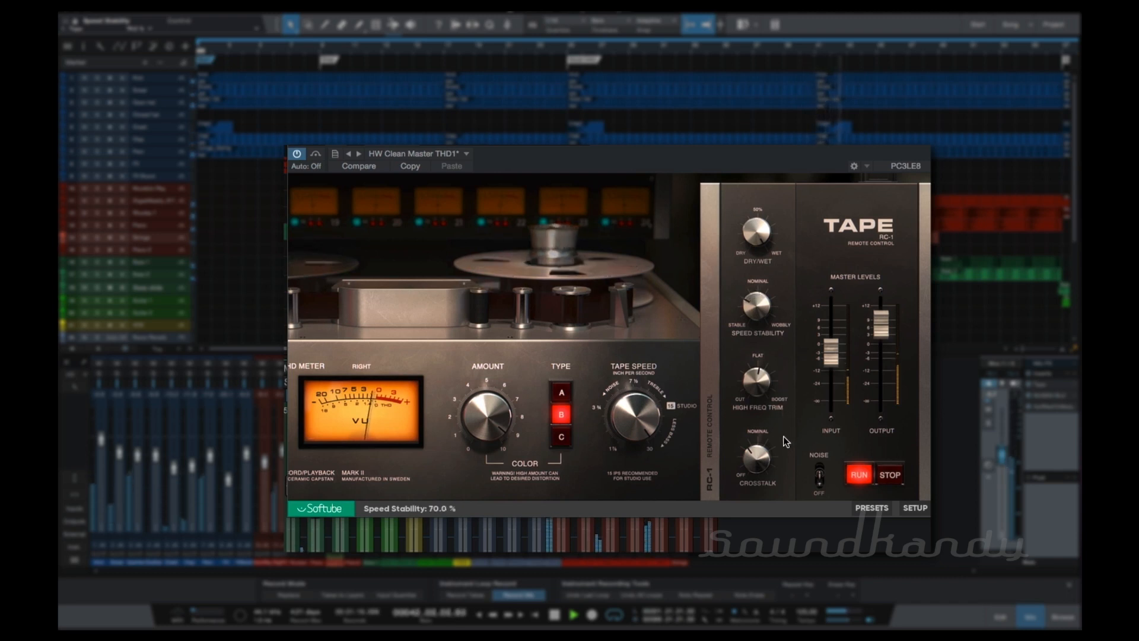
{"action": "key", "text": "space"}
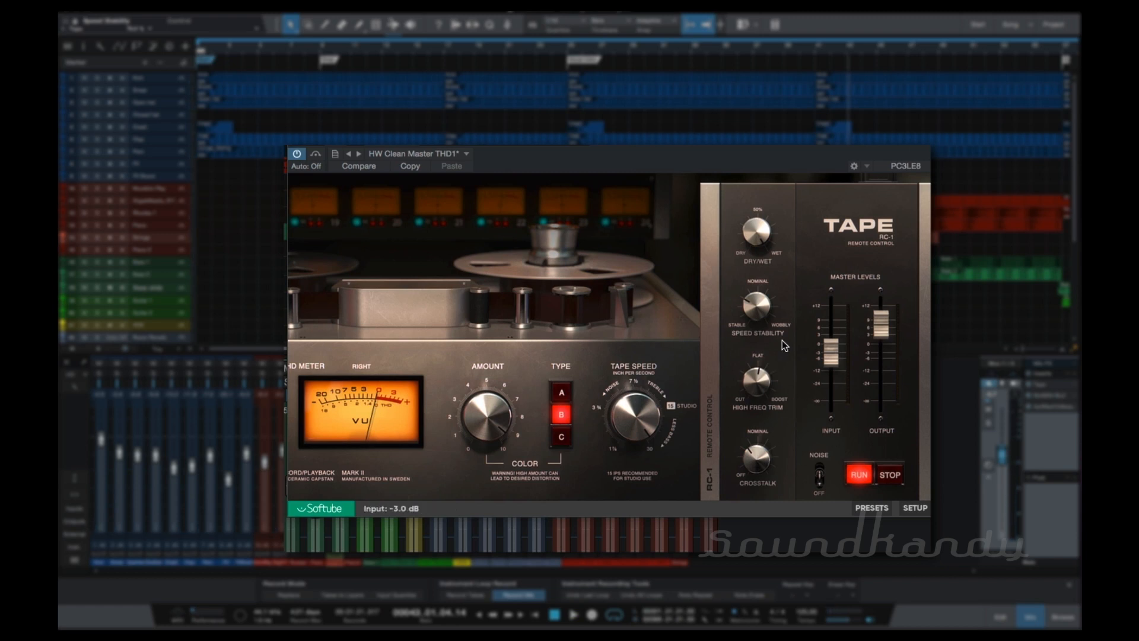
Turn the high frequency trim slightly towards BOOST and audition the song with it.
{"action": "key", "text": "space"}
{"action": "mouse_move", "coordinate": [753, 382]}
{"action": "left_mouse_down"}
{"action": "mouse_move", "coordinate": [752, 303]}
{"action": "mouse_move", "coordinate": [766, 373]}
{"action": "left_mouse_up"}
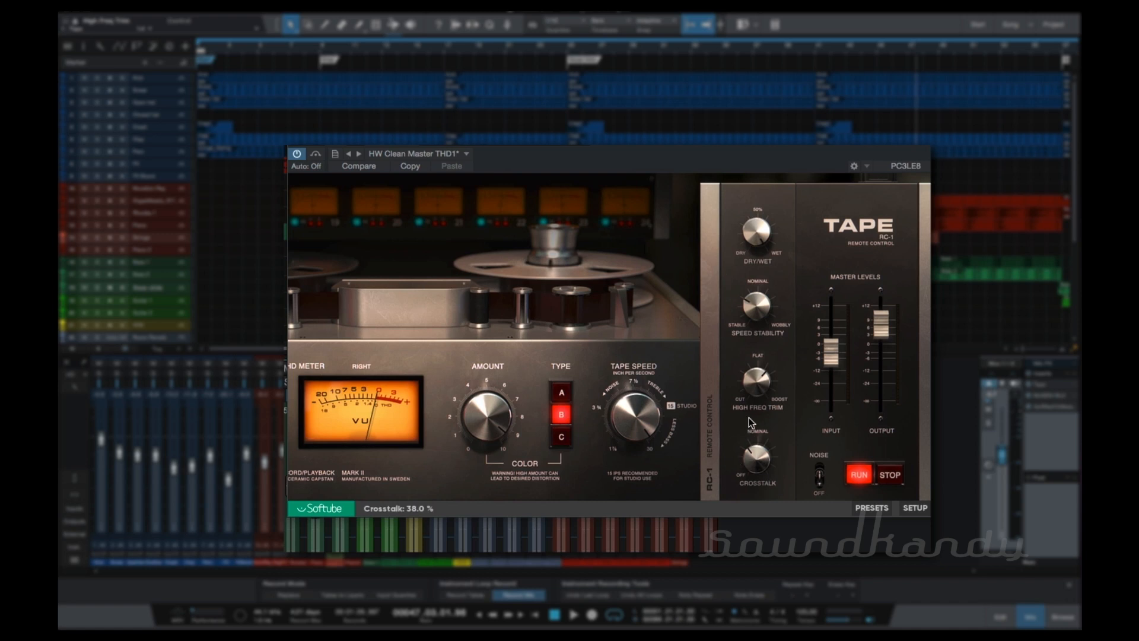
{"action": "key", "text": "space"}
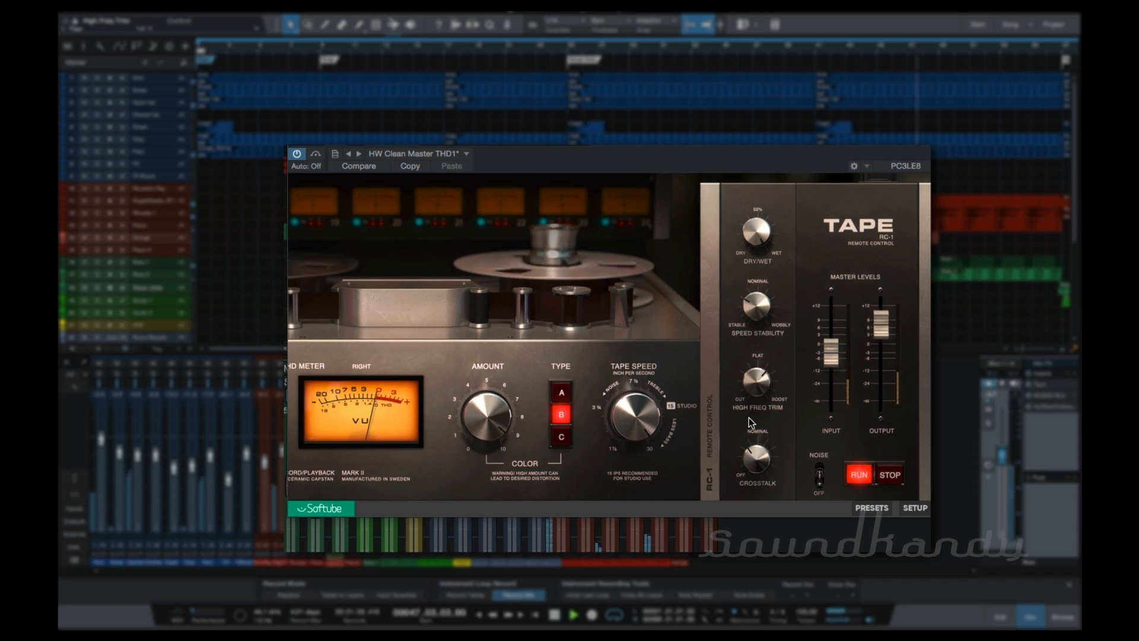
Raise the crosstalk to about 67 %, fine-tune it while auditioning the song, and stop playback.
{"action": "left_click_drag", "start_coordinate": [758, 467], "coordinate": [756, 426]}
{"action": "key", "text": "space"}
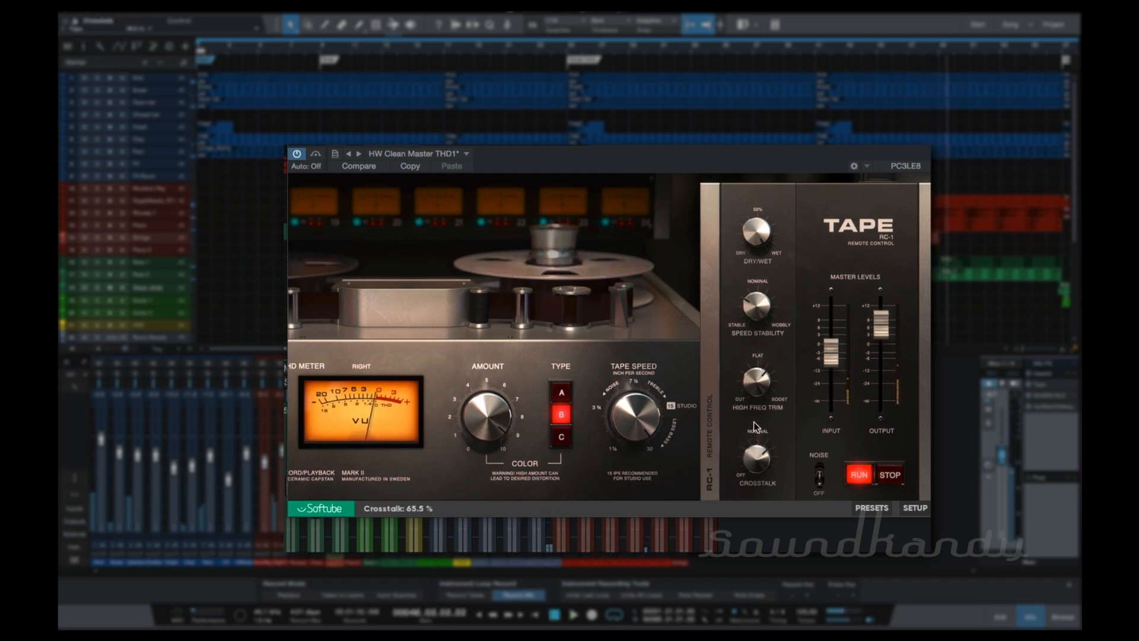
{"action": "key", "text": "space"}
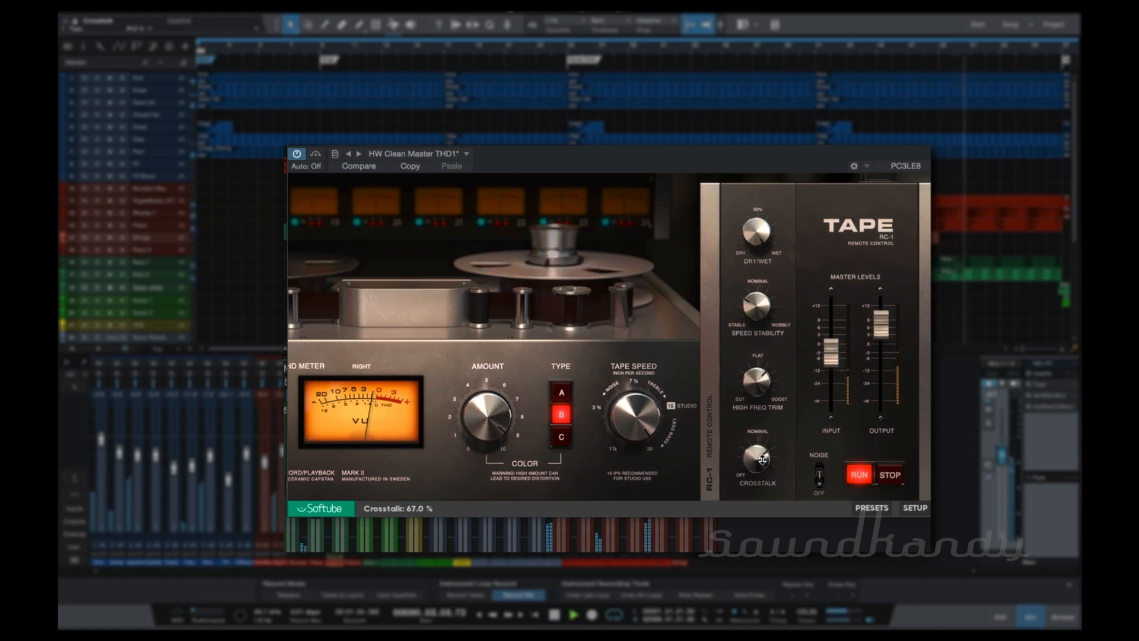
{"action": "left_click_drag", "start_coordinate": [762, 462], "coordinate": [762, 460]}
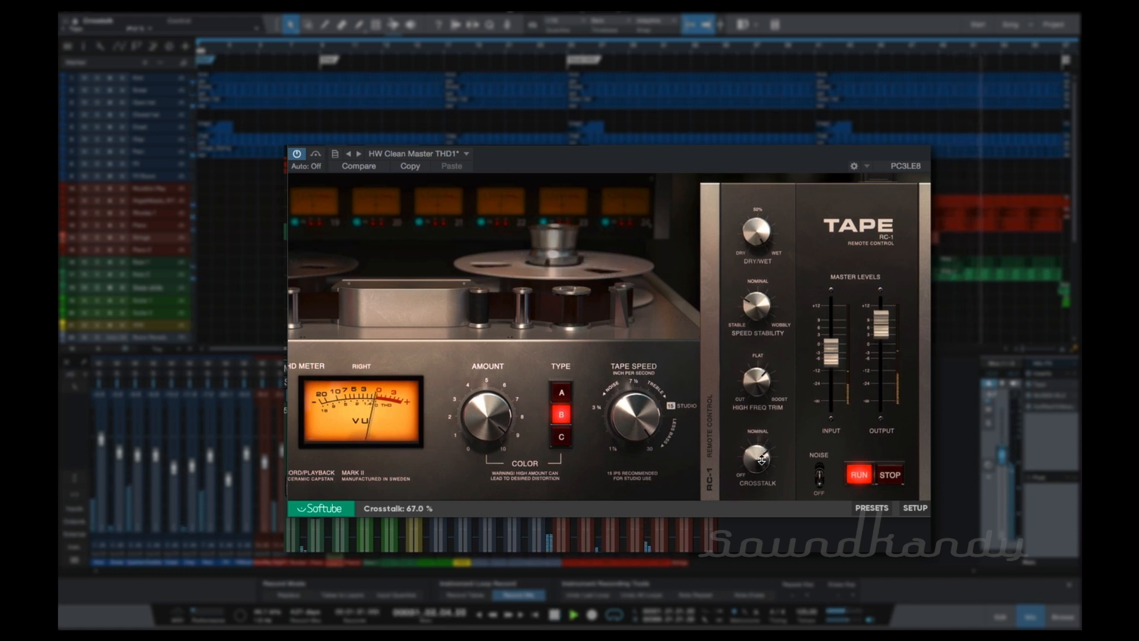
{"action": "left_click_drag", "start_coordinate": [761, 460], "coordinate": [764, 462]}
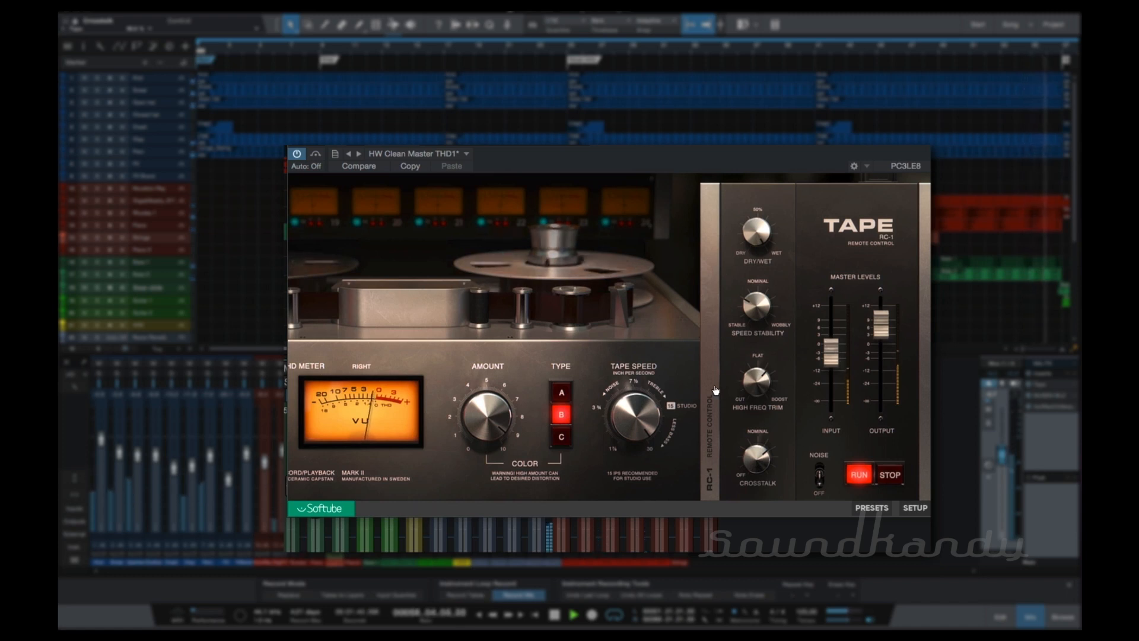
{"action": "key", "text": "space"}
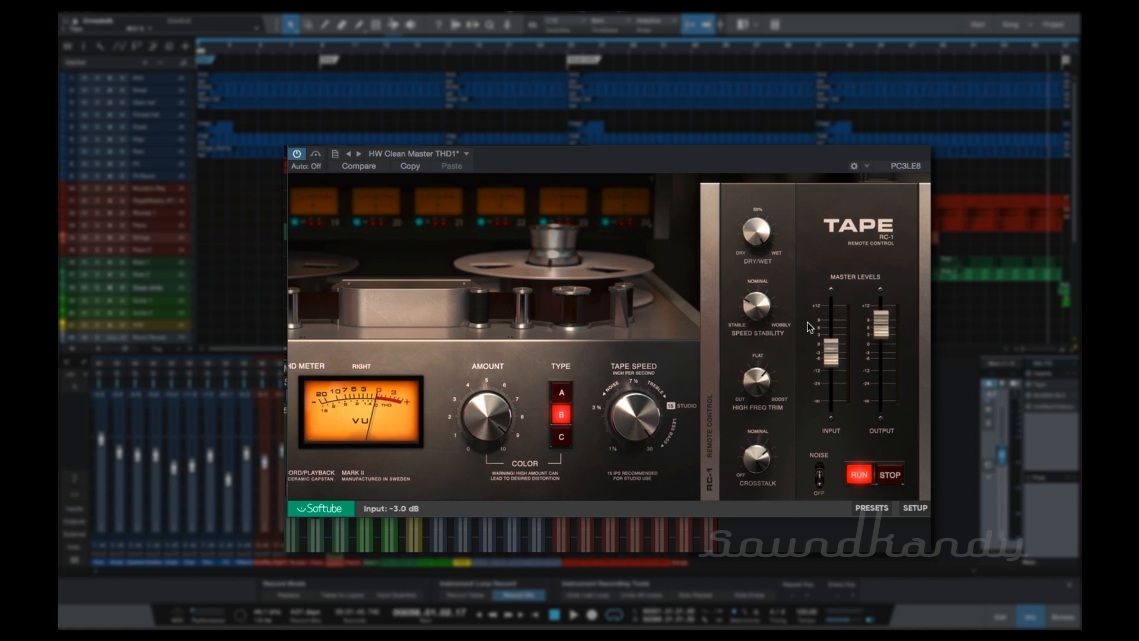
Return to the TAPE view, try the tape speed control ending at 15 IPS, and audition the song.
{"action": "left_click", "coordinate": [713, 363]}
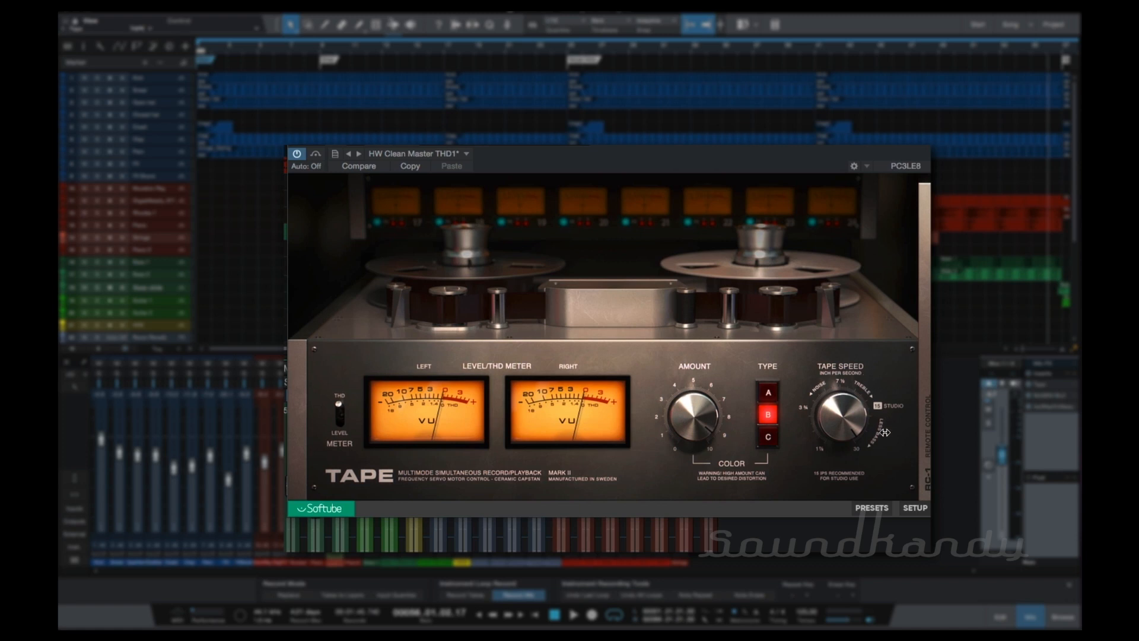
{"action": "mouse_move", "coordinate": [842, 421]}
{"action": "left_click_drag", "start_coordinate": [845, 410], "coordinate": [857, 473]}
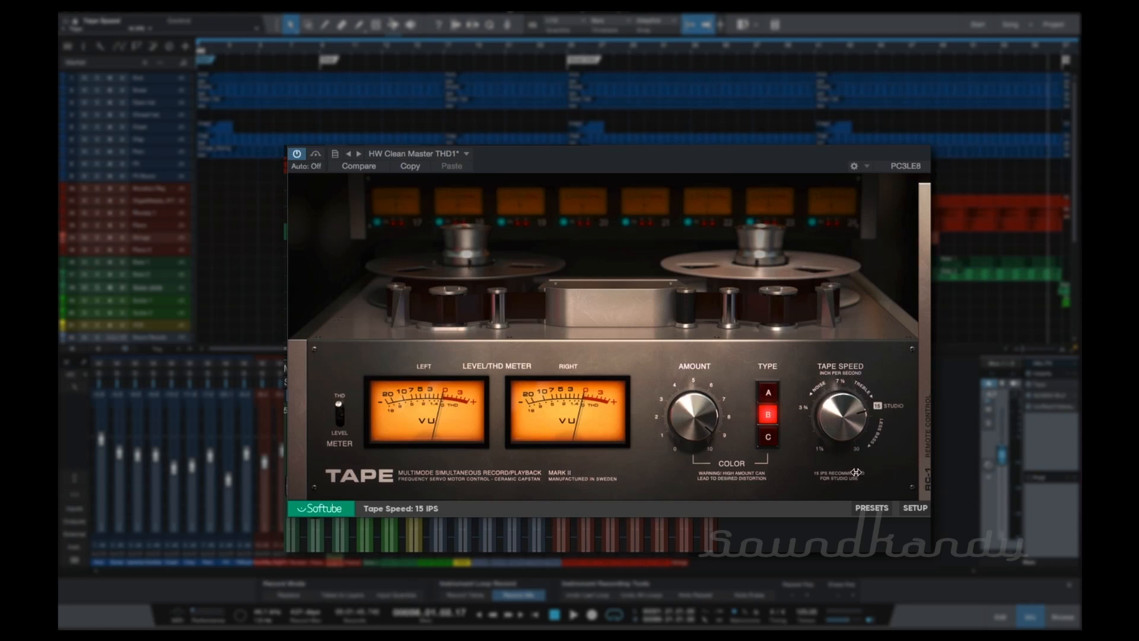
{"action": "key", "text": "space"}
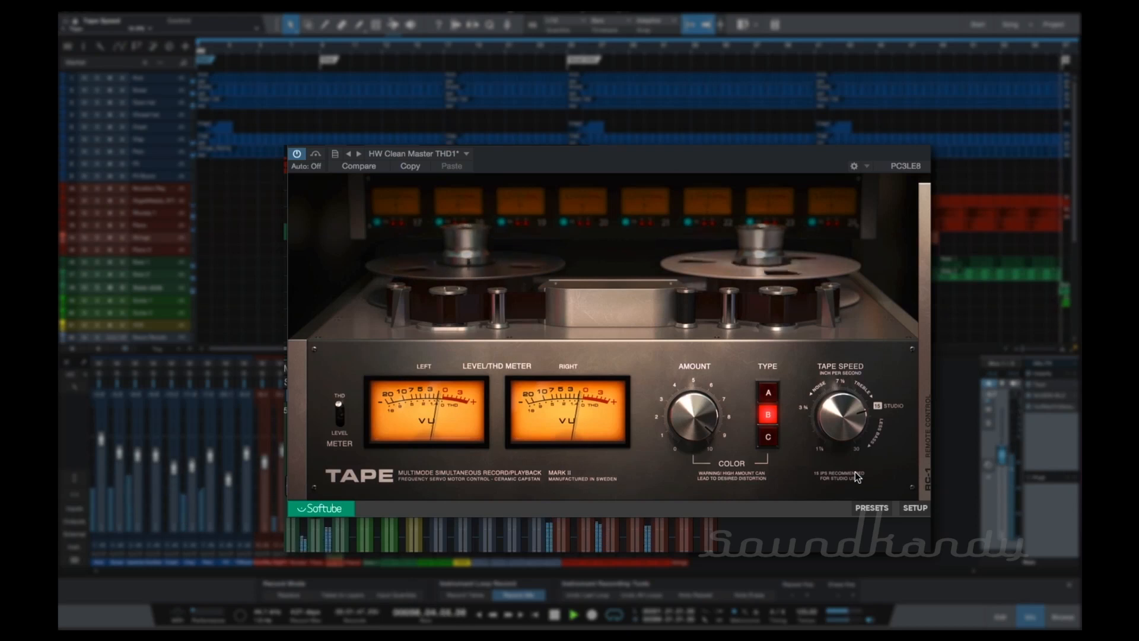
{"action": "mouse_move", "coordinate": [859, 435]}
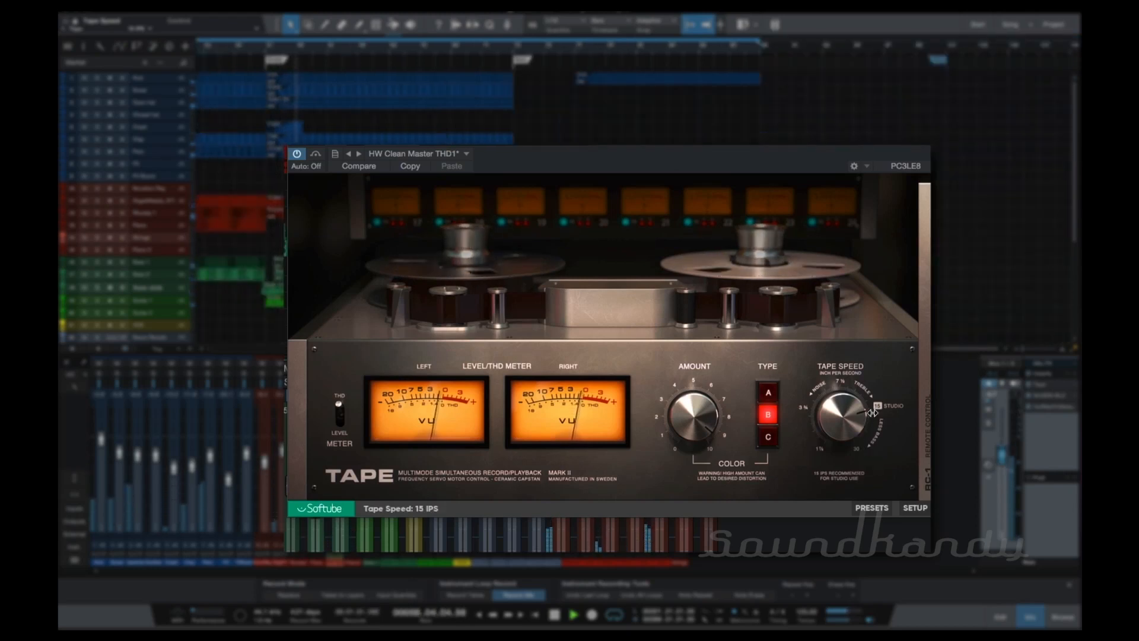
{"action": "key", "text": "space"}
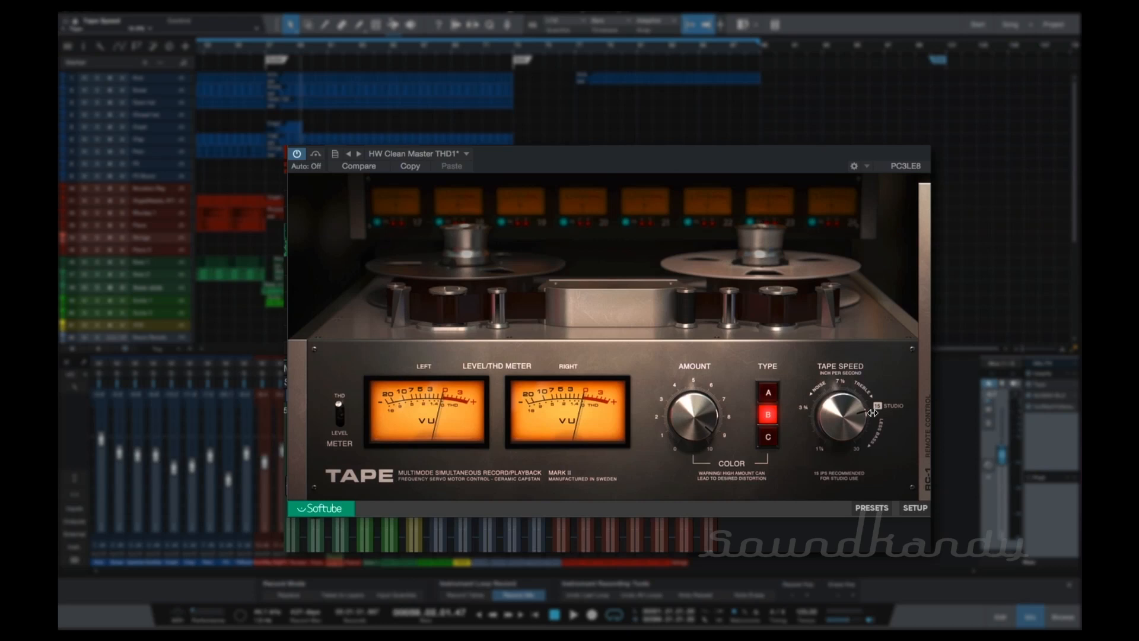
Switch the color type to C and play the song to hear it.
{"action": "key", "text": "space"}
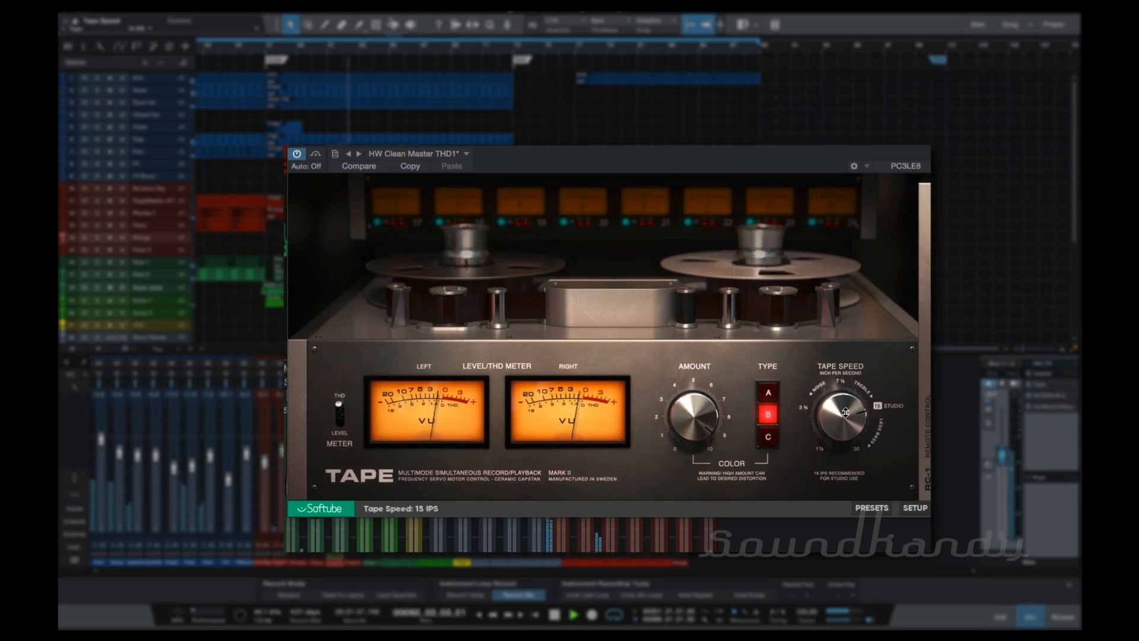
{"action": "left_click", "coordinate": [769, 438]}
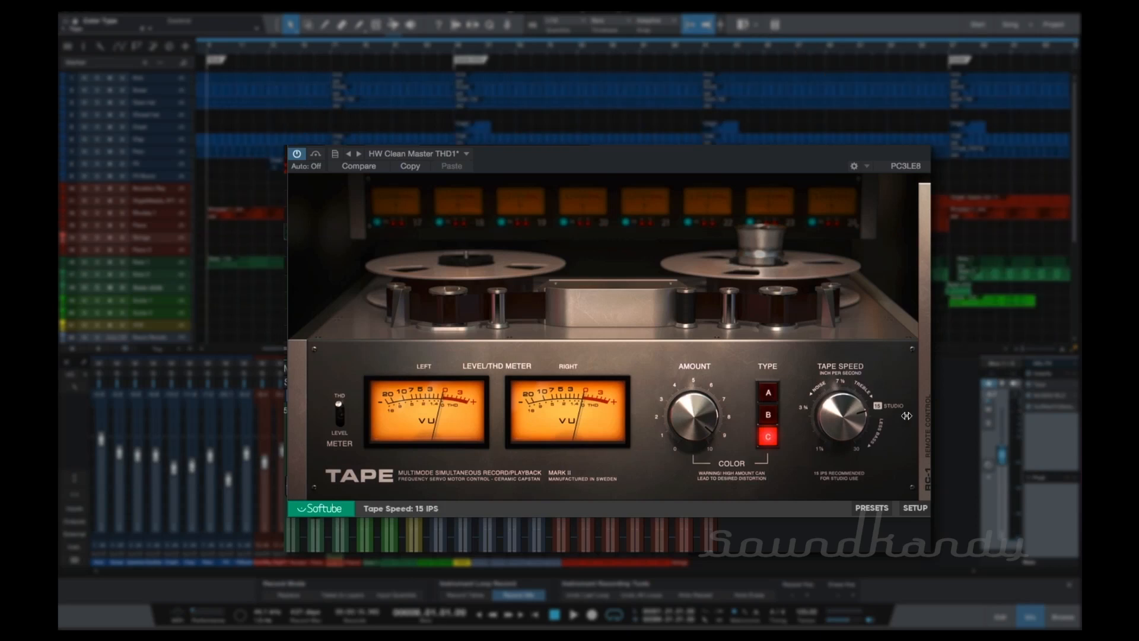
{"action": "key", "text": "space"}
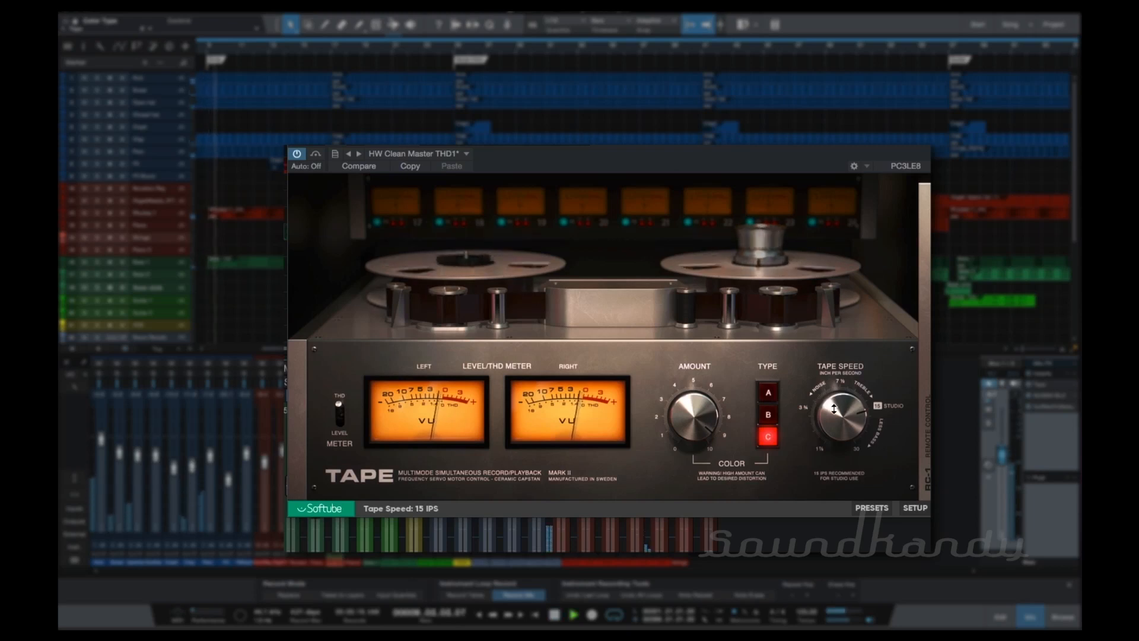
Lower the tape speed to 7 1/2 and then 3 3/4 IPS during playback, and set the color amount to 10.0.
{"action": "left_click_drag", "start_coordinate": [837, 414], "coordinate": [850, 461]}
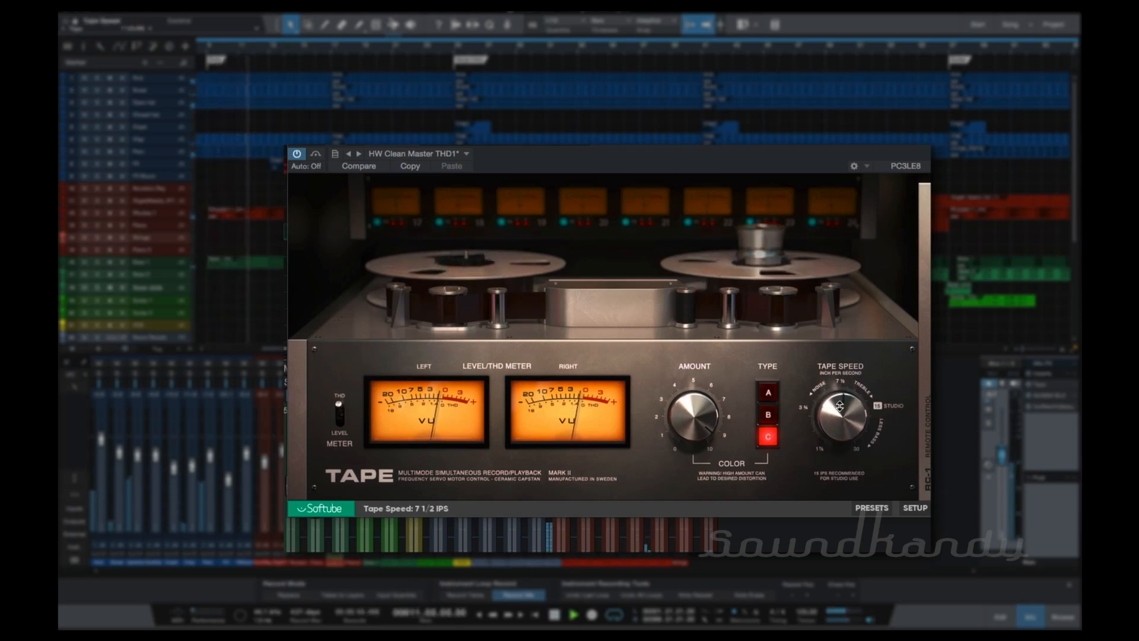
{"action": "left_click_drag", "start_coordinate": [839, 412], "coordinate": [843, 432]}
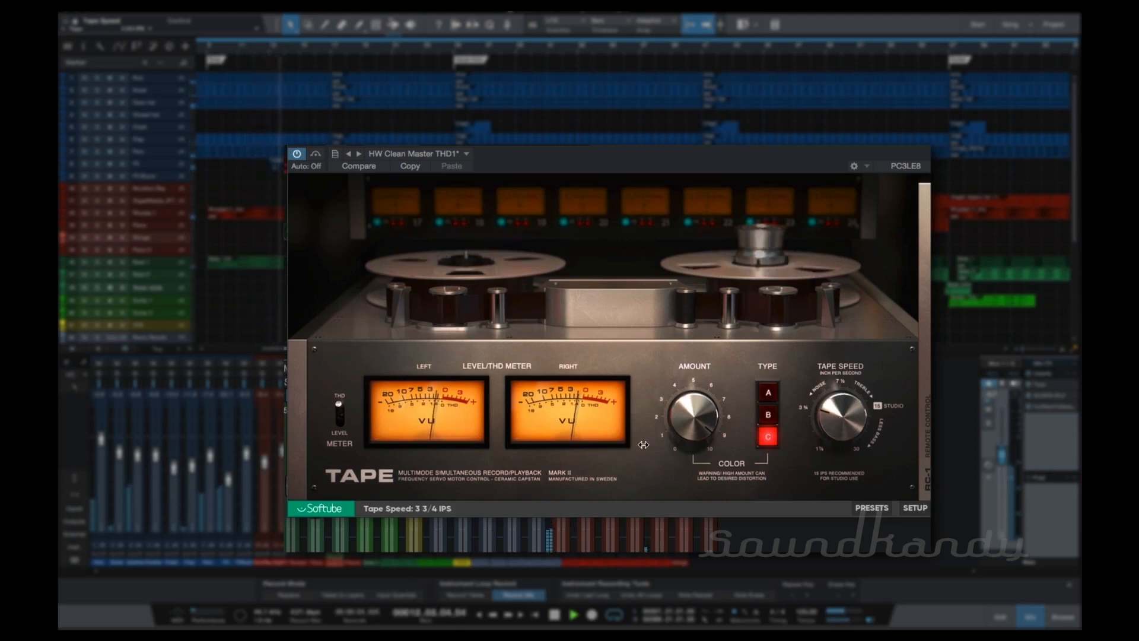
{"action": "left_click_drag", "start_coordinate": [691, 428], "coordinate": [695, 417]}
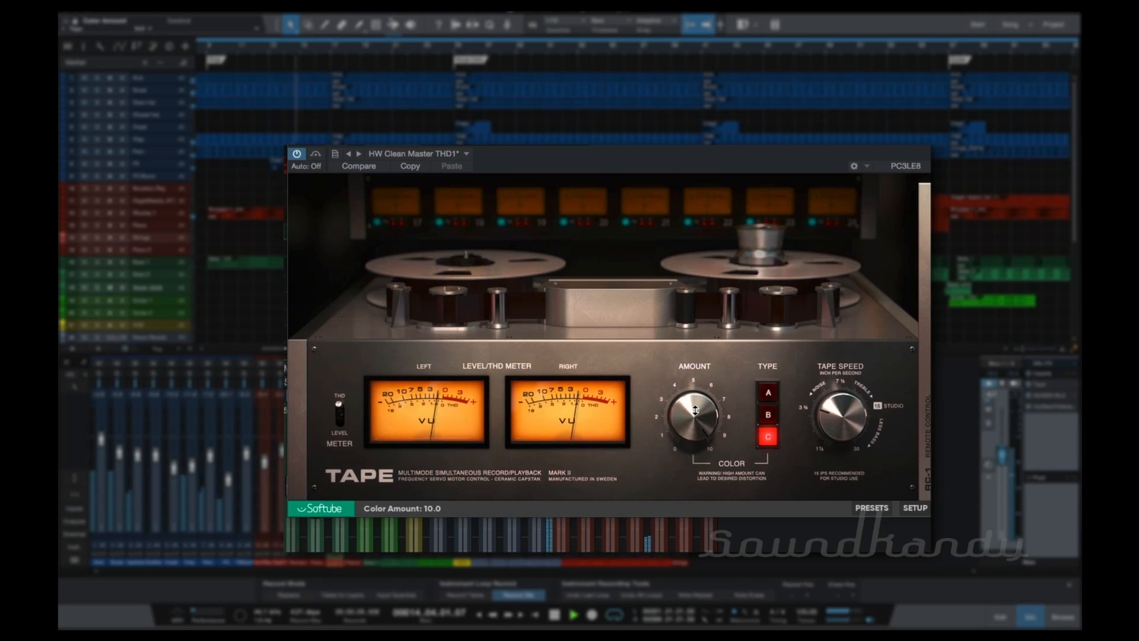
Raise the input level to about 0.4 dB on the remote control and return to the TAPE view.
{"action": "left_click", "coordinate": [924, 426]}
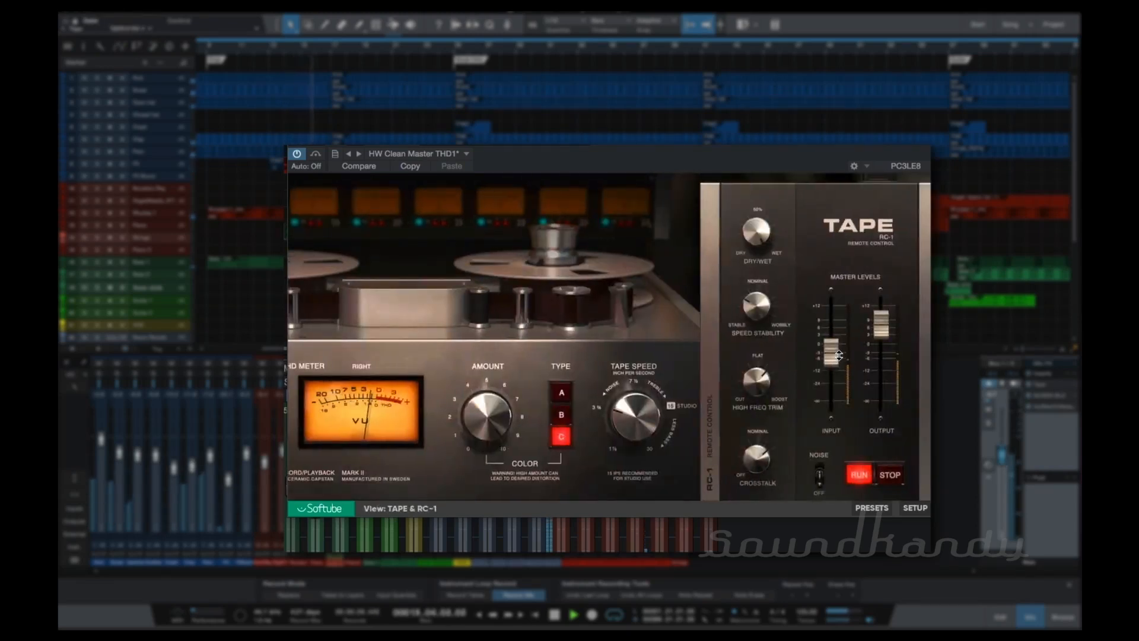
{"action": "left_click_drag", "start_coordinate": [836, 346], "coordinate": [836, 342]}
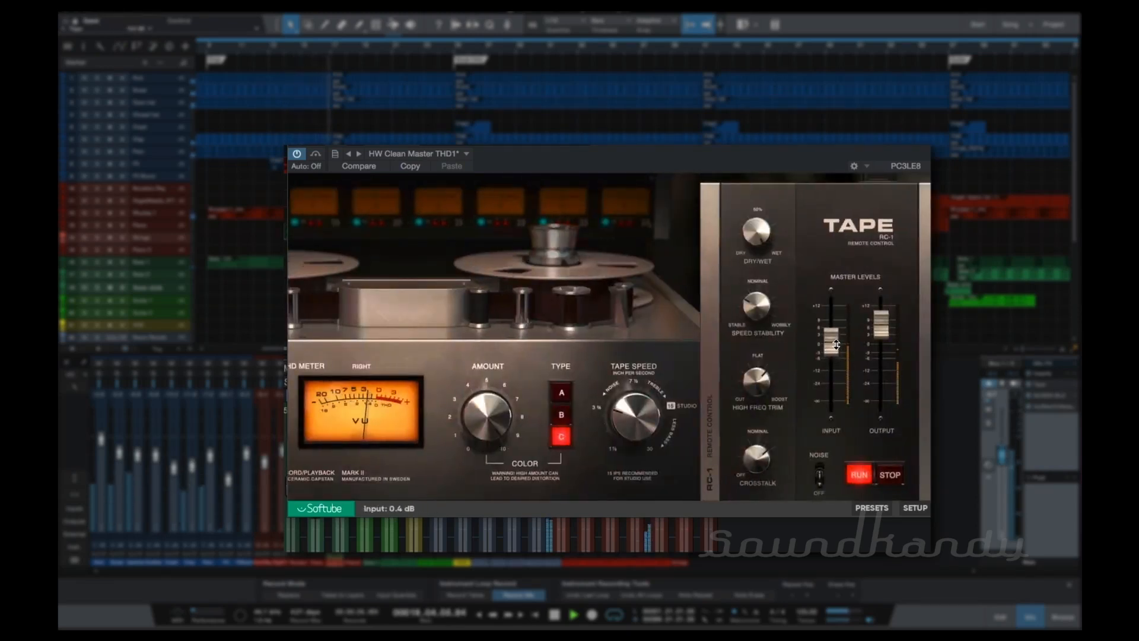
{"action": "left_click", "coordinate": [706, 431]}
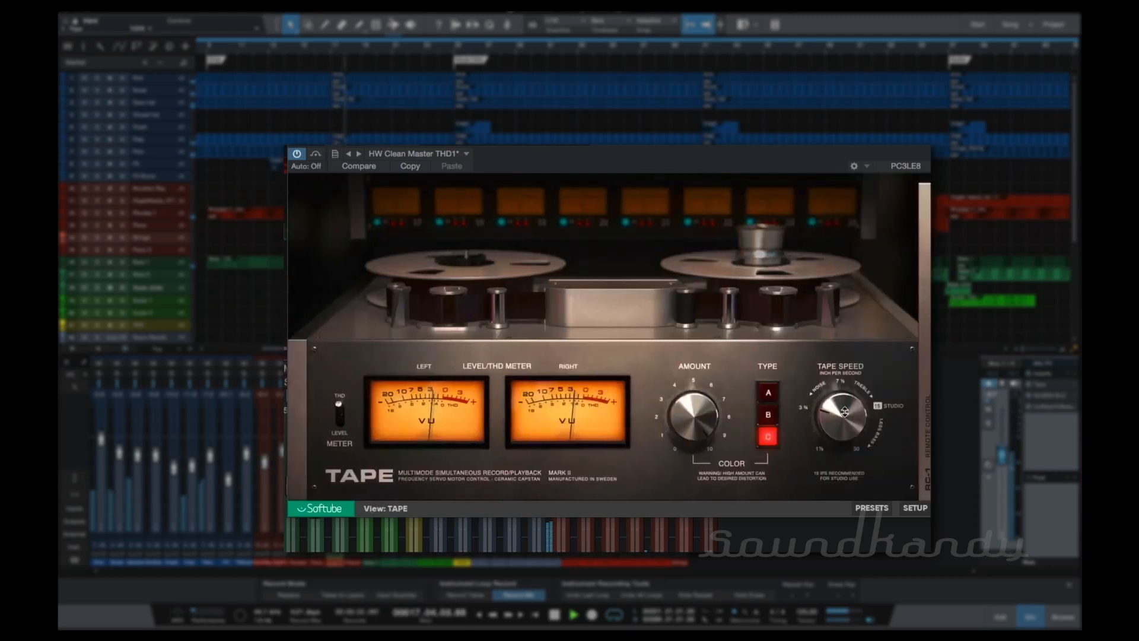
Set the tape speed to 15 IPS and play the song.
{"action": "left_click_drag", "start_coordinate": [819, 414], "coordinate": [827, 440]}
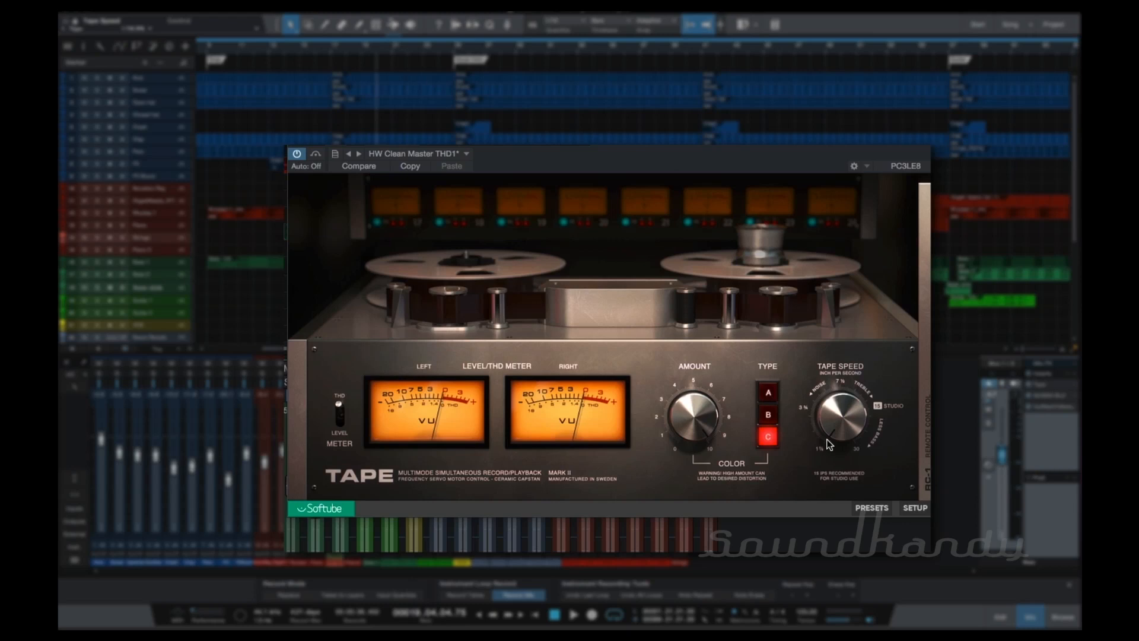
{"action": "left_click_drag", "start_coordinate": [830, 443], "coordinate": [831, 339]}
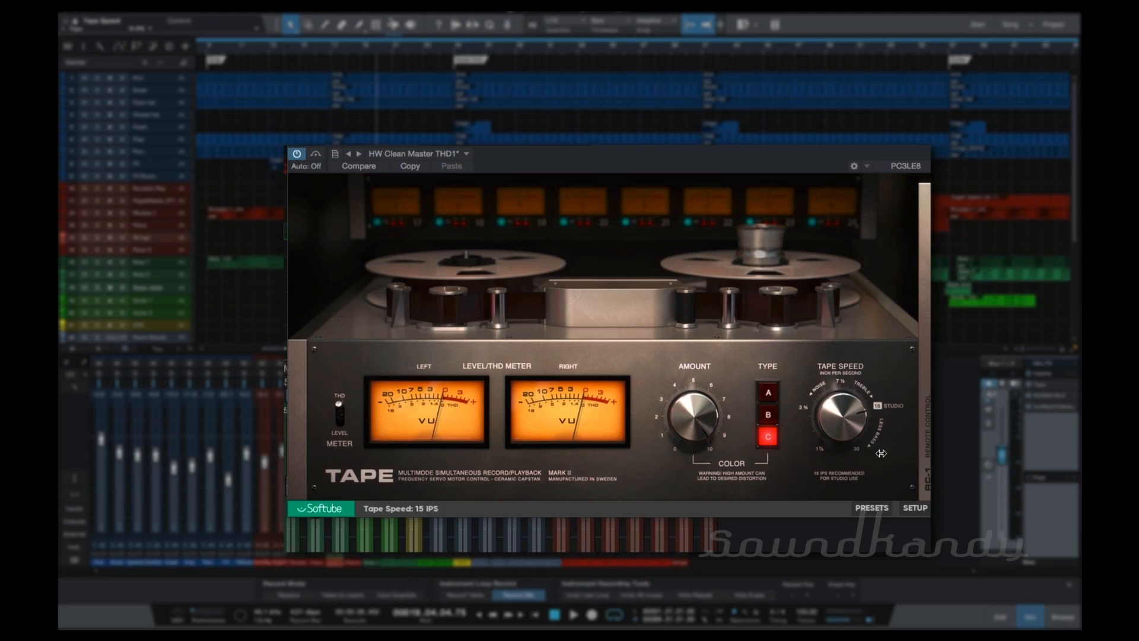
{"action": "key", "text": "space"}
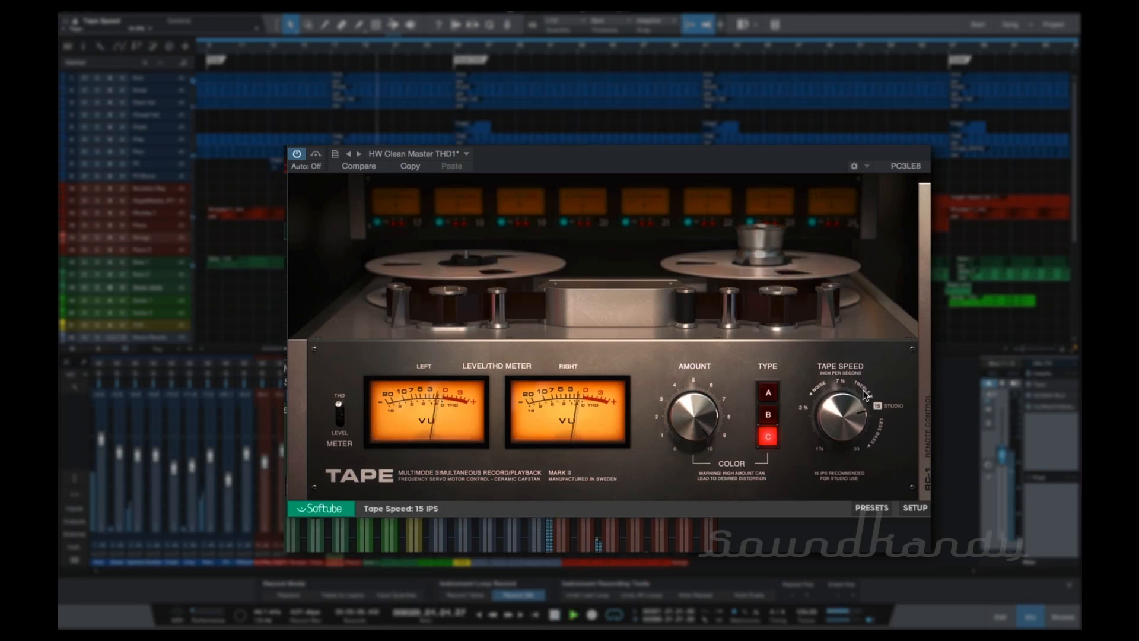
Switch the meter to LEVEL and lower the remote control's input level to -3.8 dB during playback.
{"action": "left_click", "coordinate": [340, 415]}
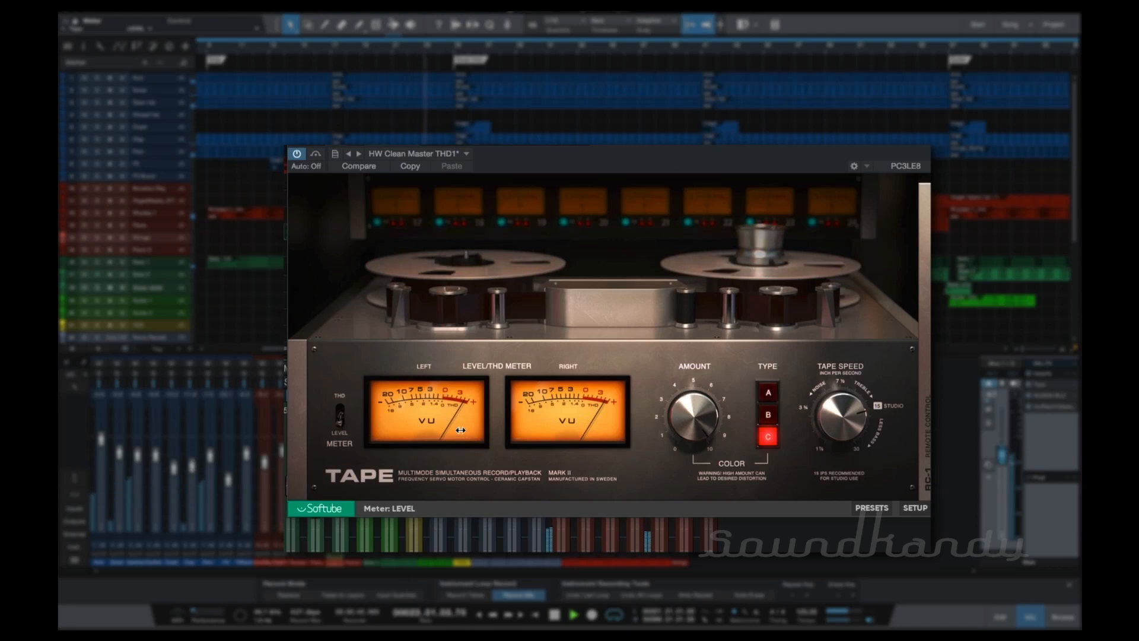
{"action": "key", "text": "space"}
{"action": "key", "text": "space"}
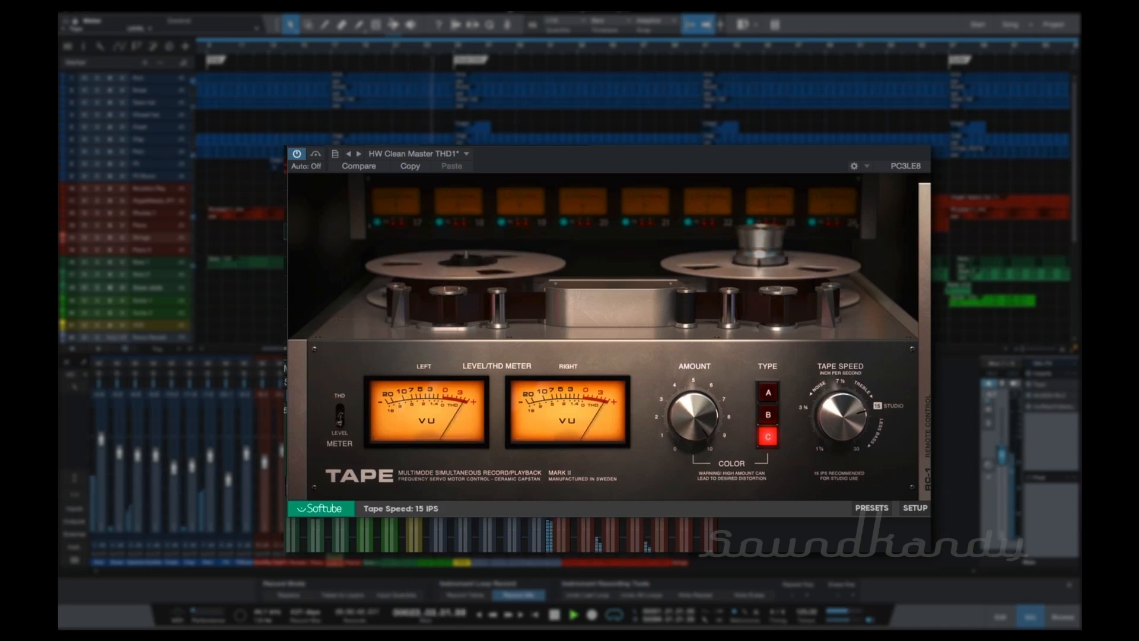
{"action": "left_click", "coordinate": [924, 395]}
{"action": "left_click_drag", "start_coordinate": [832, 339], "coordinate": [831, 354]}
{"action": "key", "text": "space"}
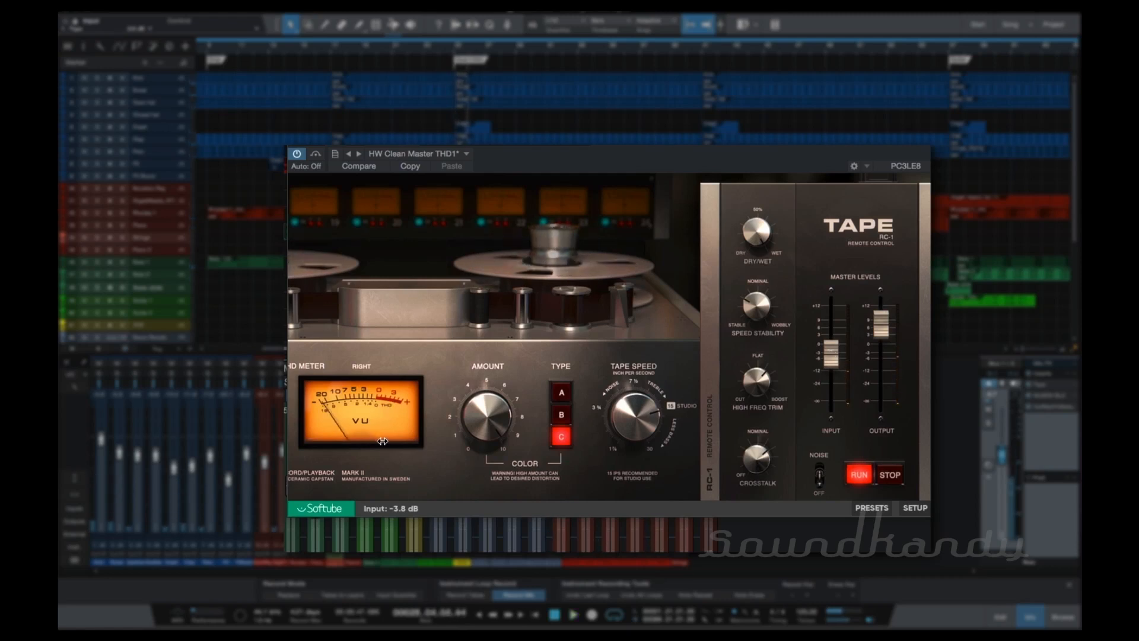
Switch the meter back to THD in the TAPE view and audition the song.
{"action": "left_click", "coordinate": [707, 411]}
{"action": "left_click", "coordinate": [347, 419]}
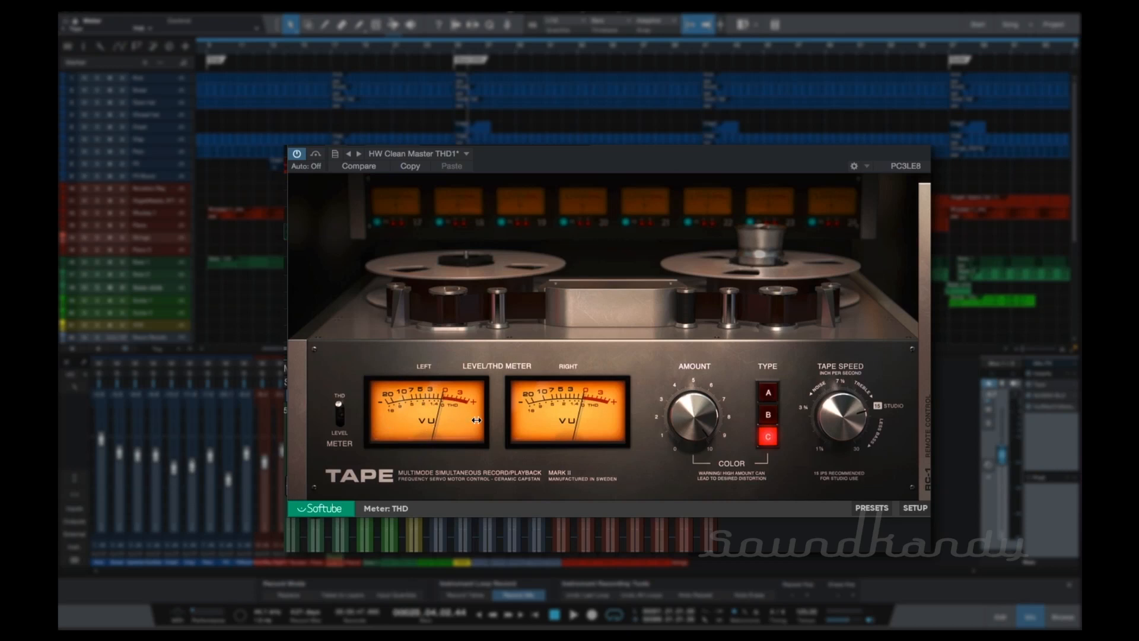
{"action": "key", "text": "space"}
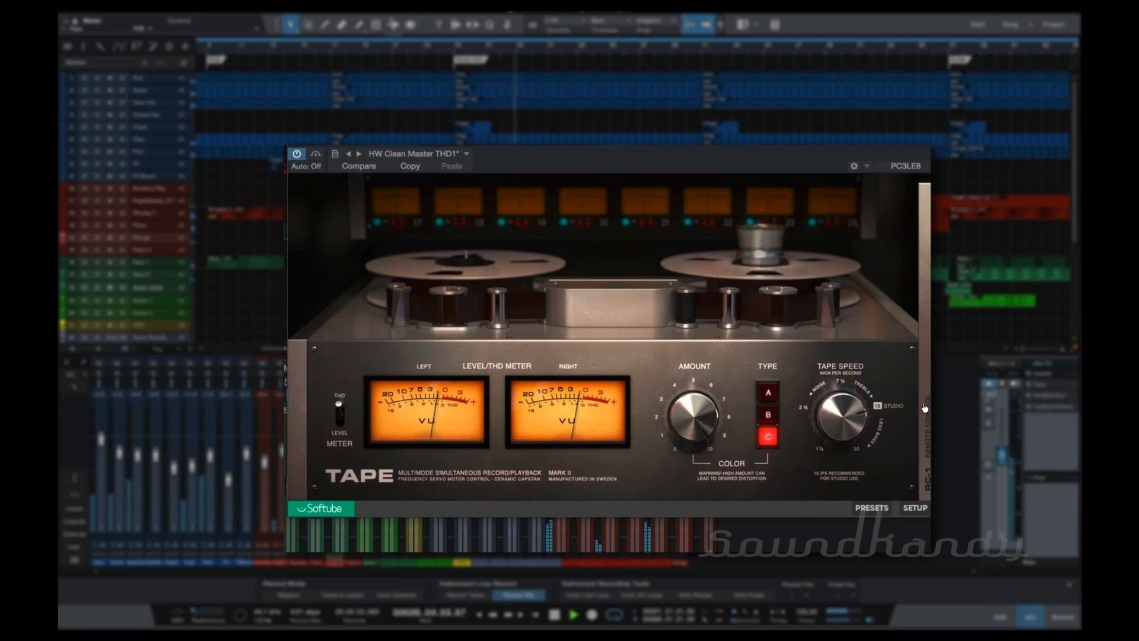
{"action": "key", "text": "space"}
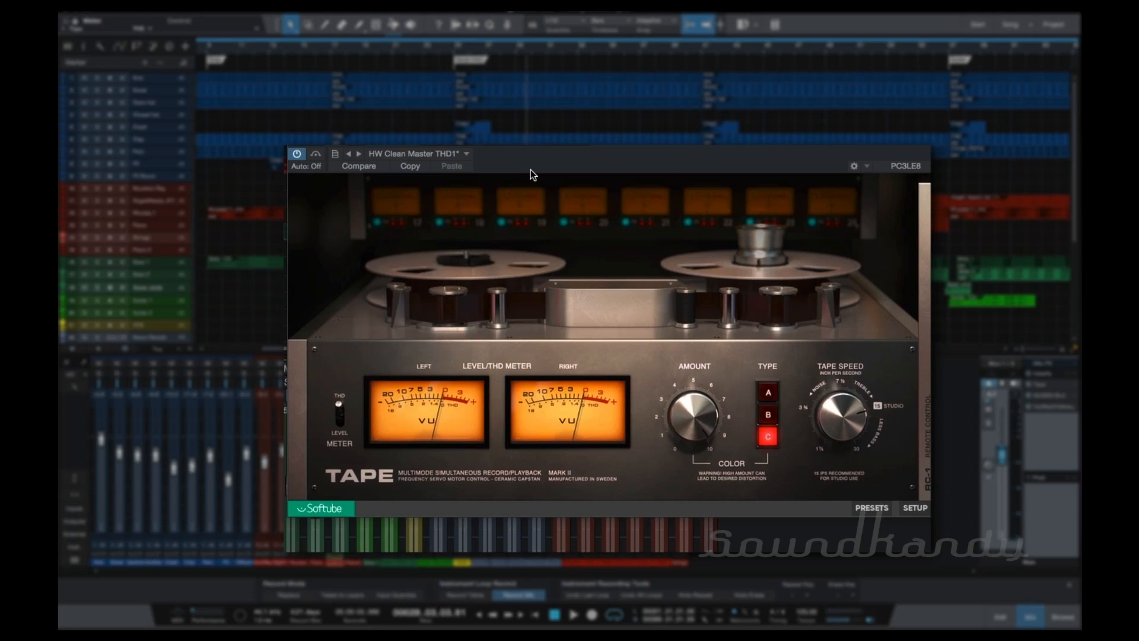
Look through the available presets without loading one, and move the plug-in window slightly higher.
{"action": "left_click", "coordinate": [458, 155]}
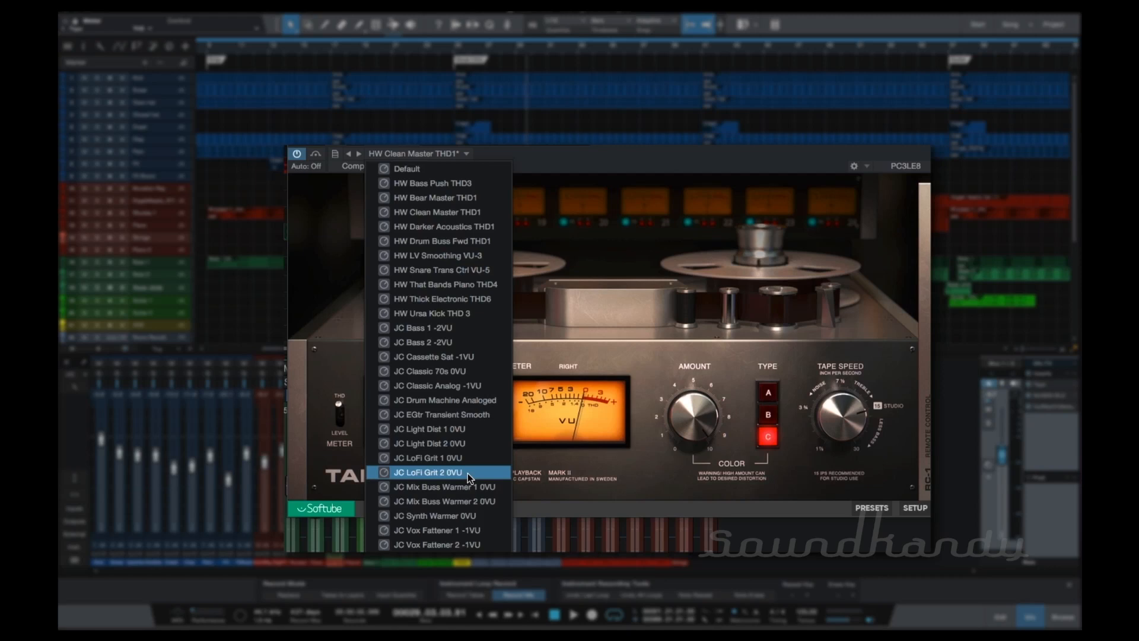
{"action": "left_click", "coordinate": [763, 160]}
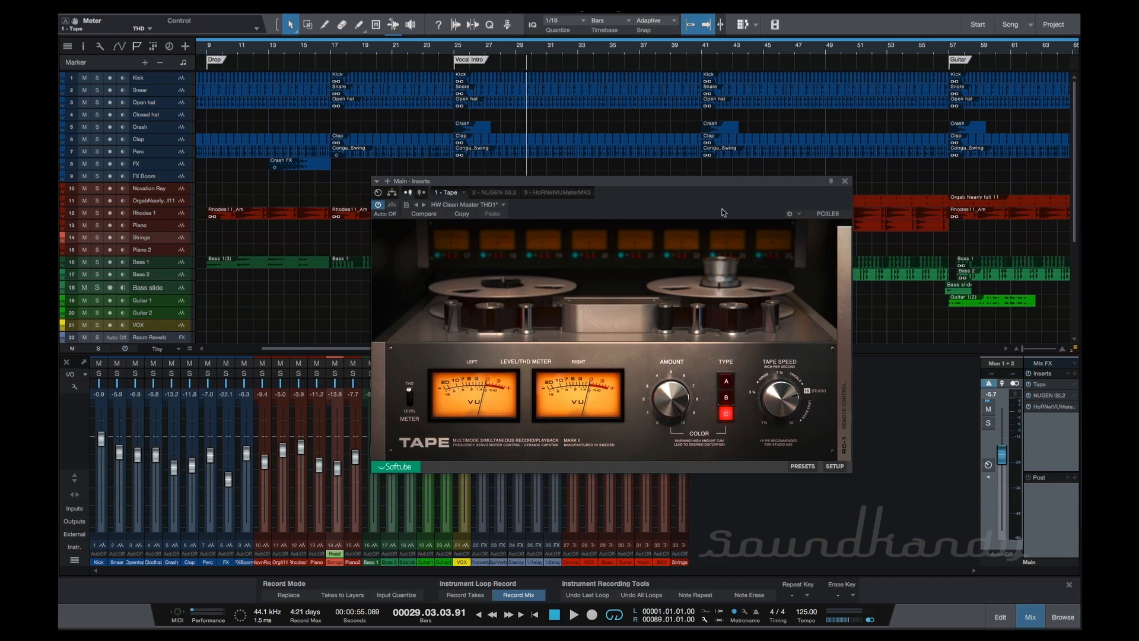
{"action": "left_click", "coordinate": [803, 466]}
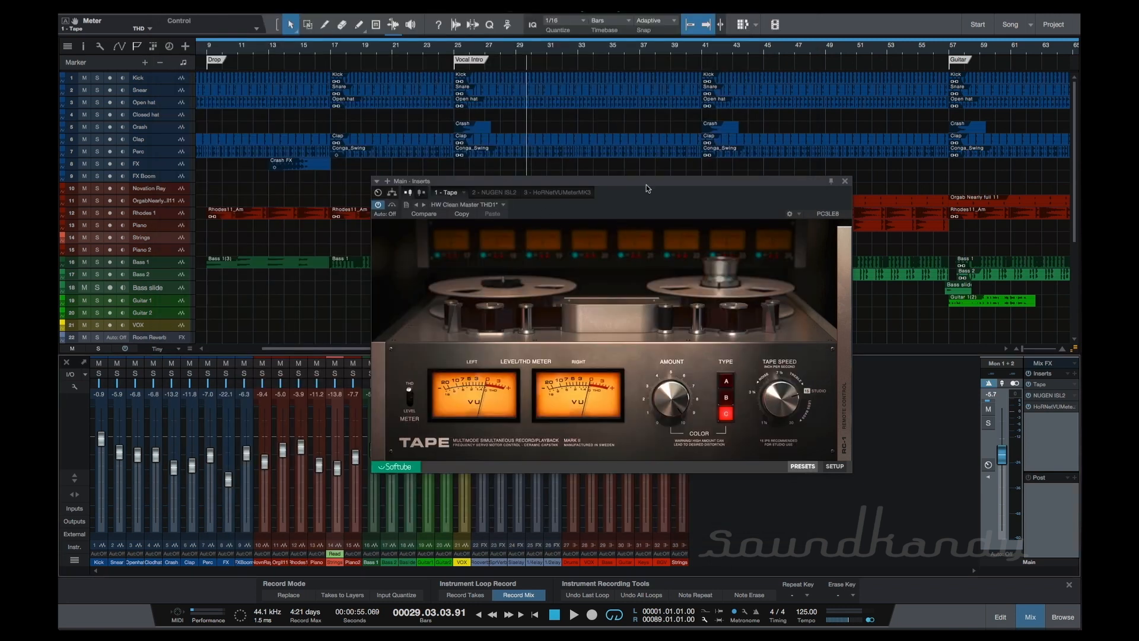
{"action": "left_click_drag", "start_coordinate": [645, 185], "coordinate": [638, 172]}
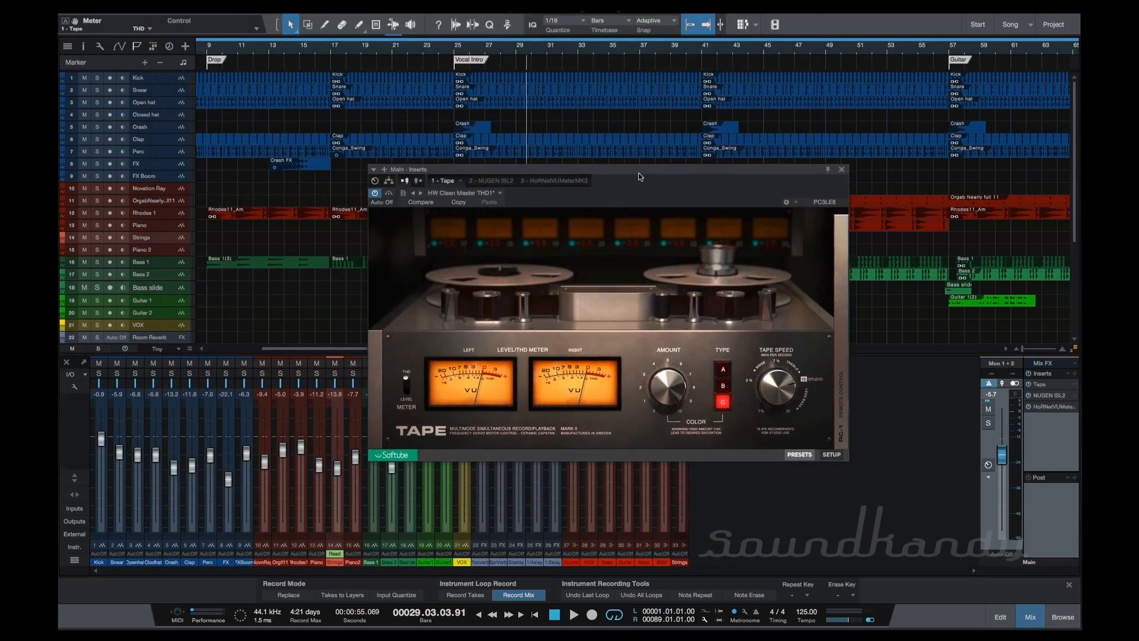